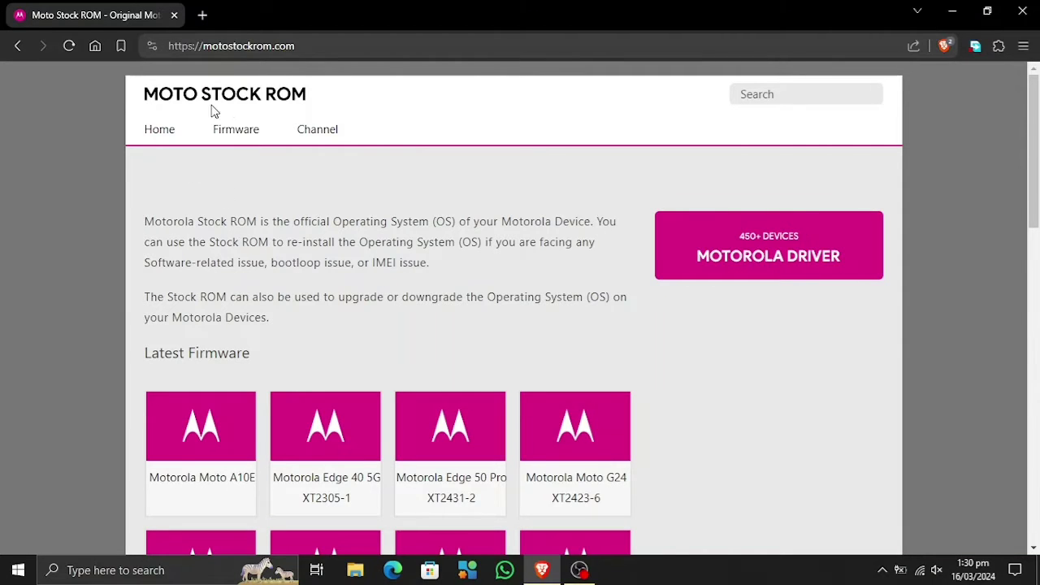
# Step: Select the Moto Stock ROM page's web address in the address bar
pyautogui.click(337, 40)
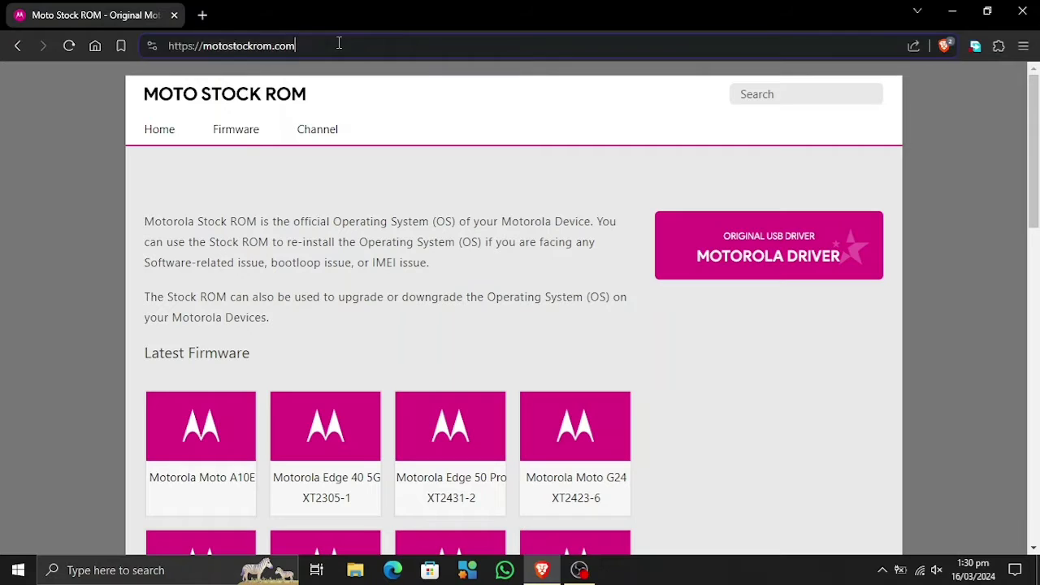
pyautogui.doubleClick(405, 40)
pyautogui.click(406, 40)
pyautogui.click(425, 225)
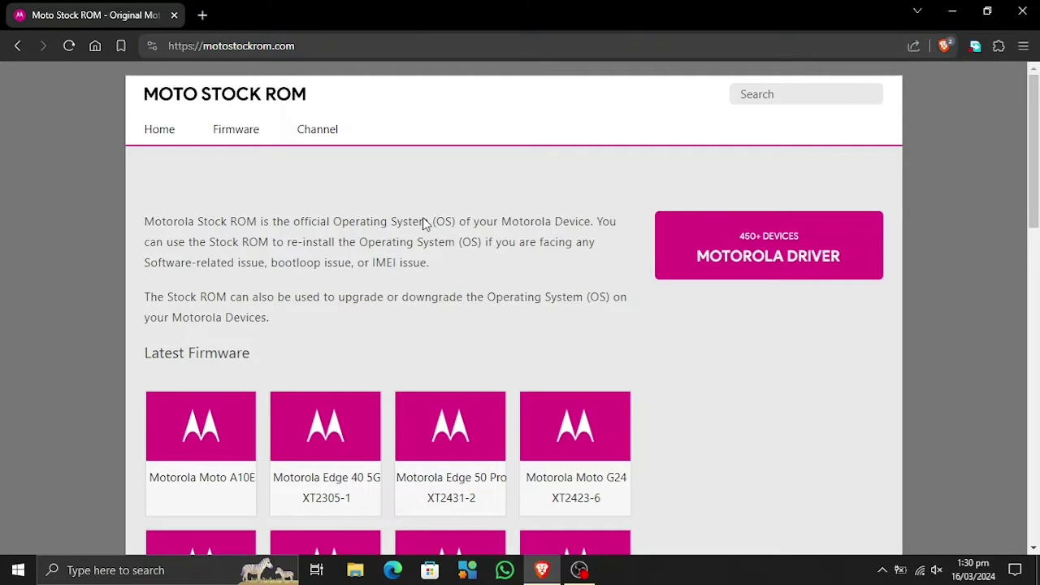
# Step: Open the Motorola USB Driver site in a new tab and go to its v6.4.0 download page
pyautogui.click(746, 242)
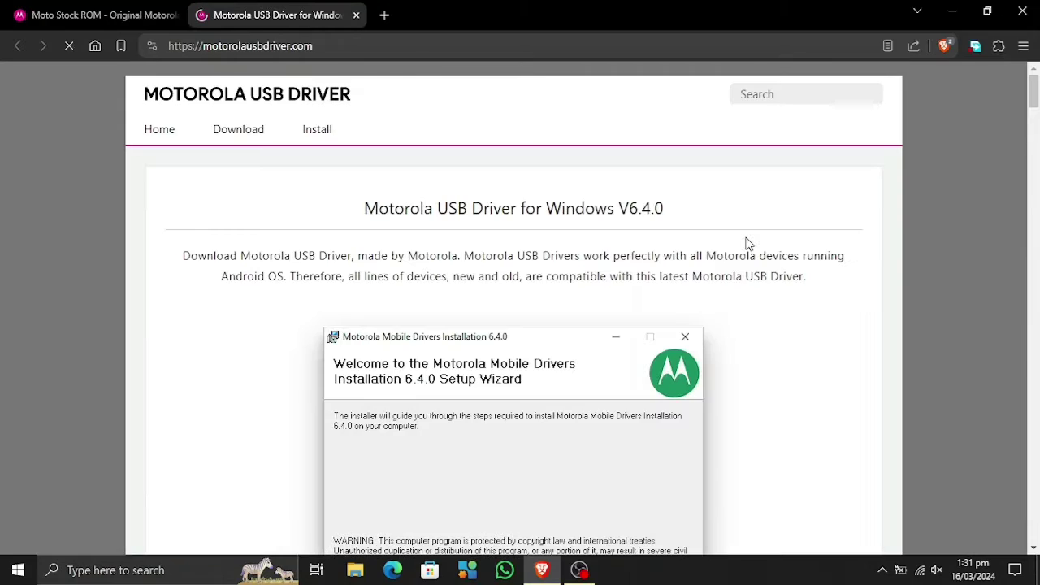
pyautogui.click(394, 55)
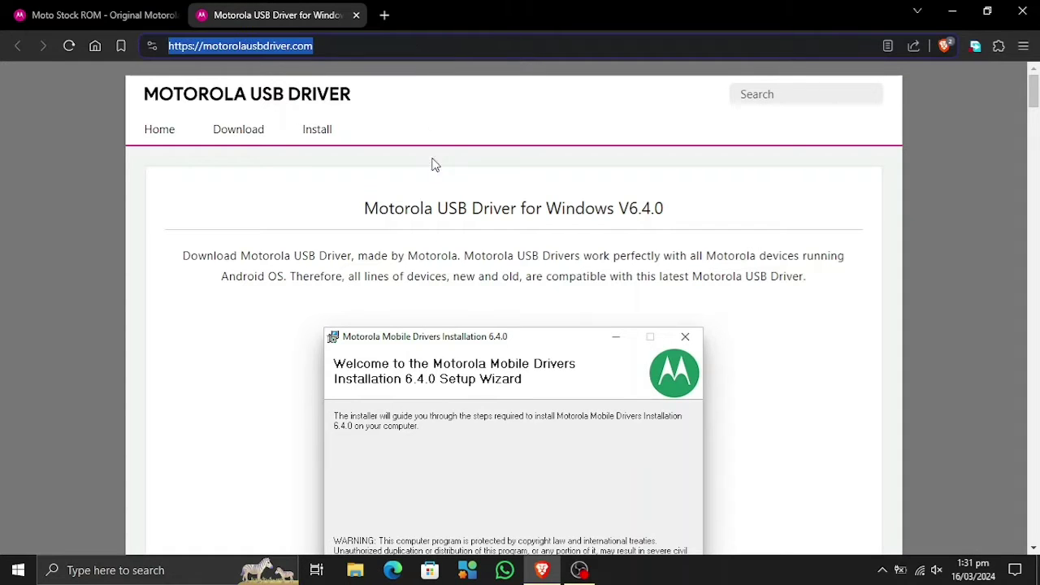
pyautogui.click(507, 279)
pyautogui.scroll(-2, 507, 279)
pyautogui.scroll(-1, 507, 278)
pyautogui.scroll(-1, 507, 278)
pyautogui.scroll(-1, 507, 279)
pyautogui.scroll(-1, 507, 279)
pyautogui.scroll(-1, 490, 311)
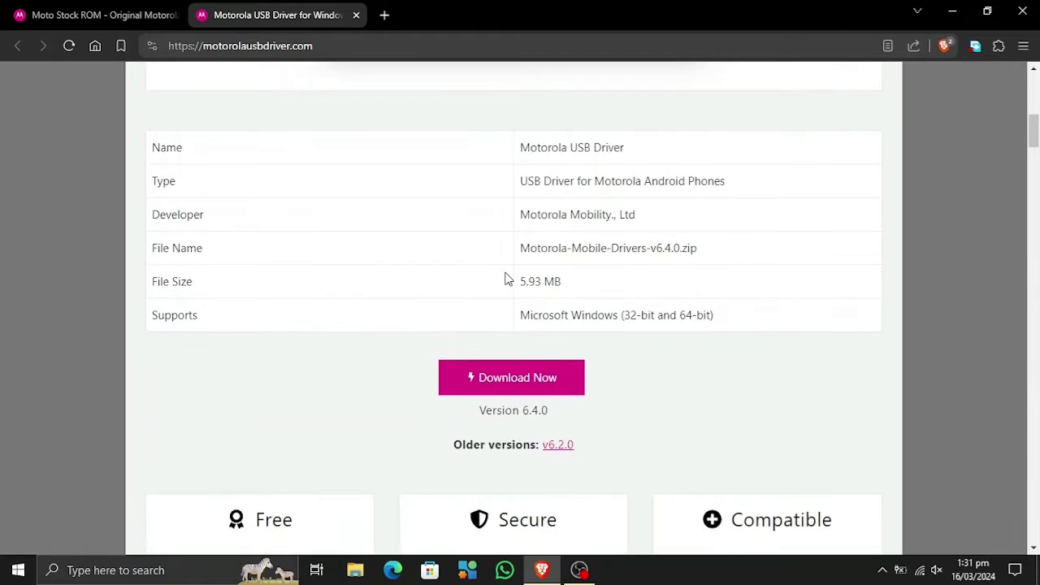
pyautogui.scroll(-2, 502, 382)
pyautogui.scroll(-1, 343, 276)
pyautogui.scroll(-2, 343, 269)
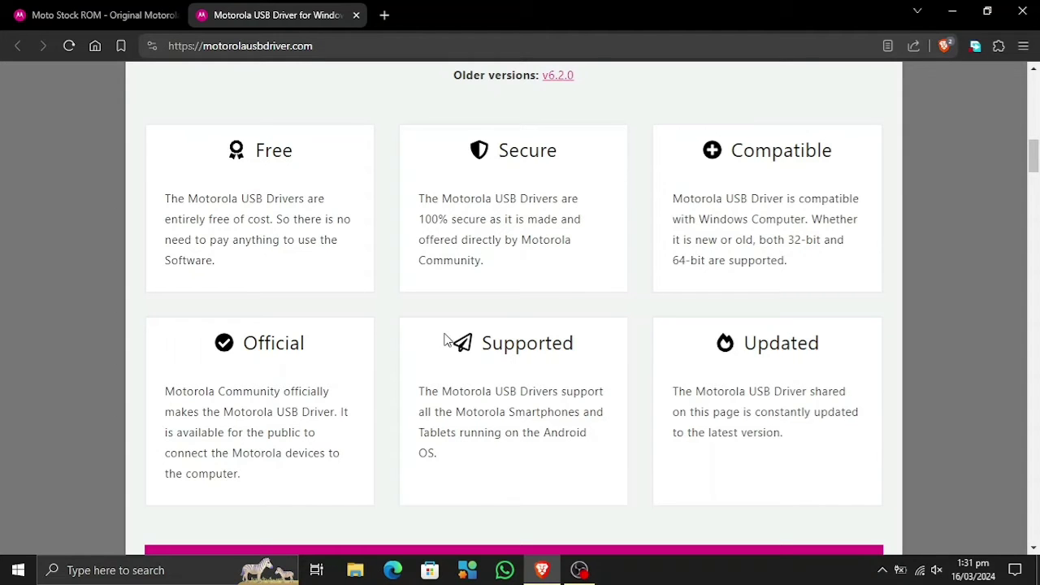
pyautogui.scroll(1, 529, 395)
pyautogui.scroll(2, 529, 395)
pyautogui.click(528, 234)
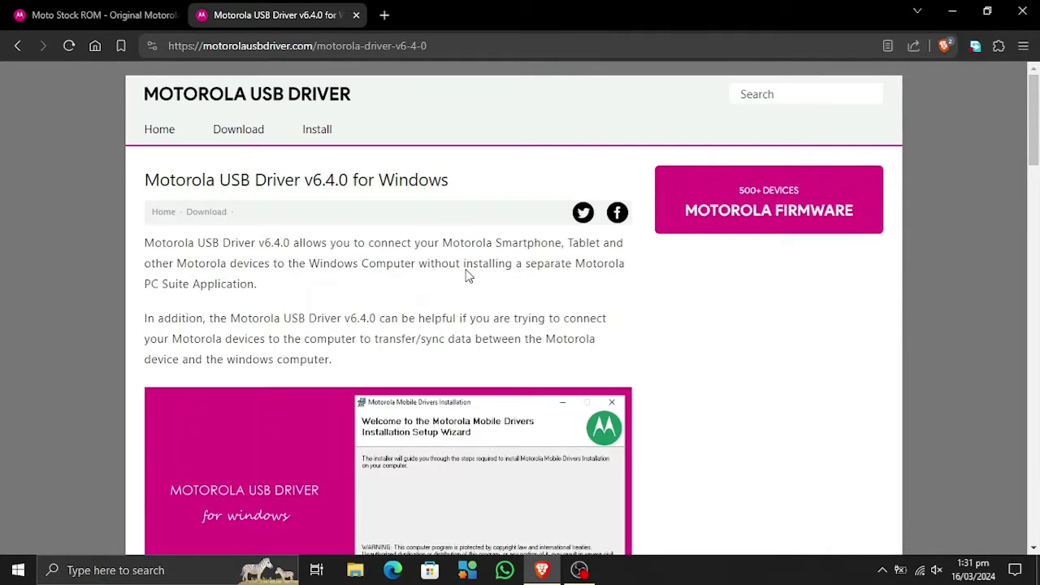
# Step: Save the Motorola USB Driver v6.4.0 zip to Downloads and confirm it in the downloads list
pyautogui.scroll(-4, 468, 276)
pyautogui.scroll(-1, 468, 276)
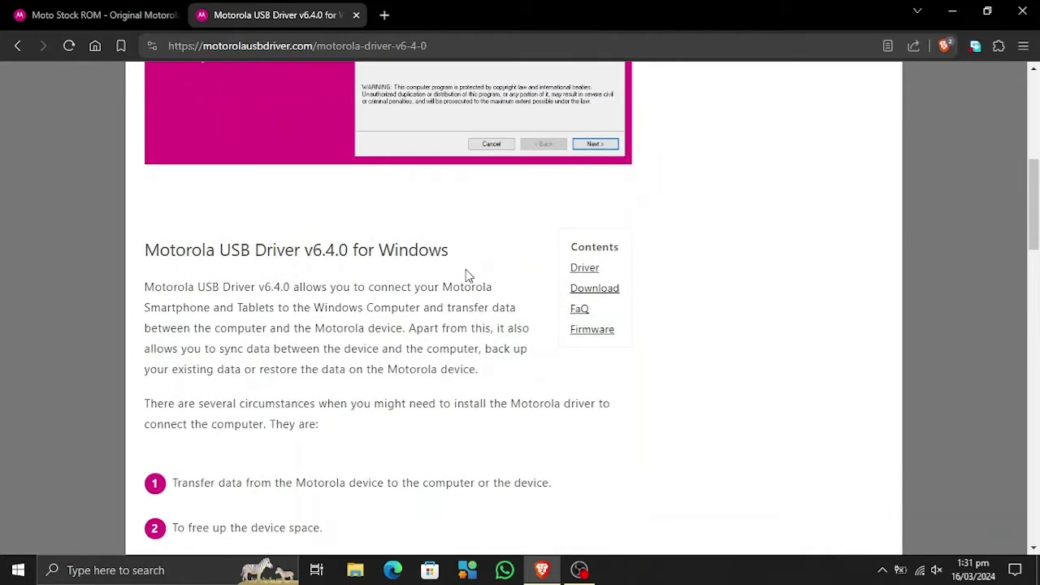
pyautogui.scroll(-2, 468, 277)
pyautogui.scroll(-1, 468, 276)
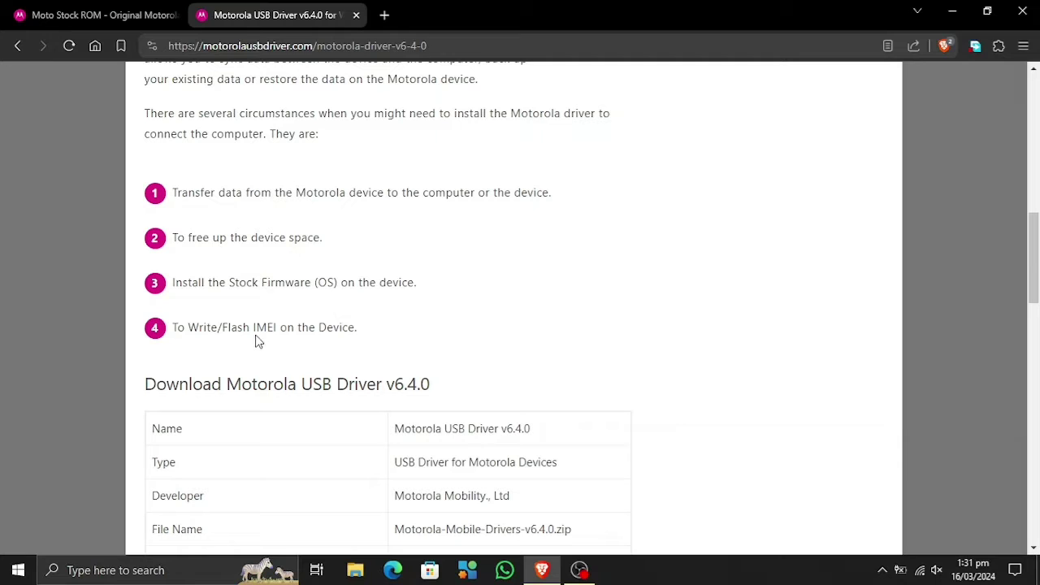
pyautogui.scroll(-1, 368, 348)
pyautogui.scroll(-1, 372, 348)
pyautogui.scroll(-2, 368, 349)
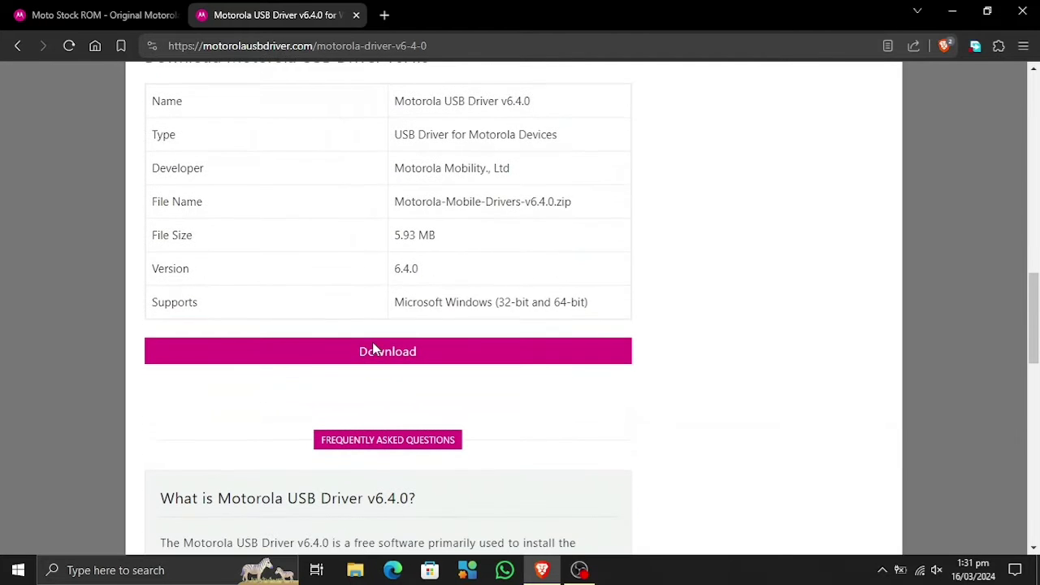
pyautogui.click(388, 347)
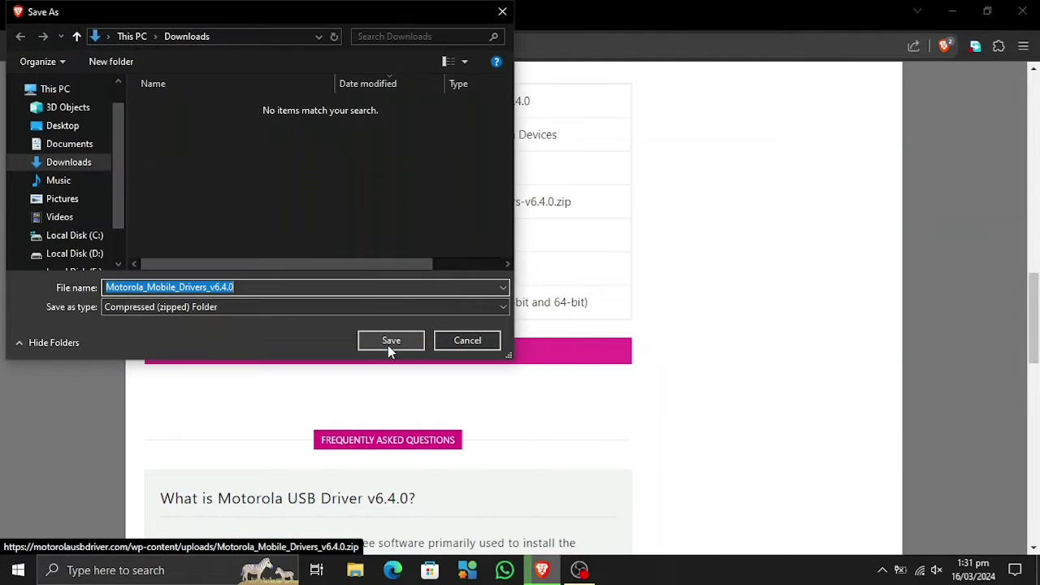
pyautogui.click(392, 346)
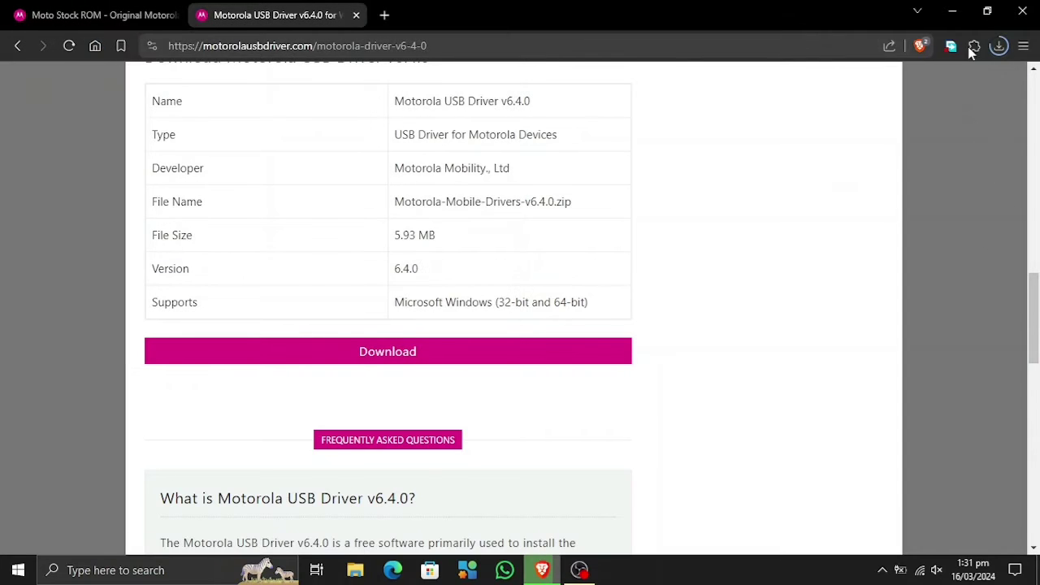
pyautogui.click(998, 46)
pyautogui.click(998, 46)
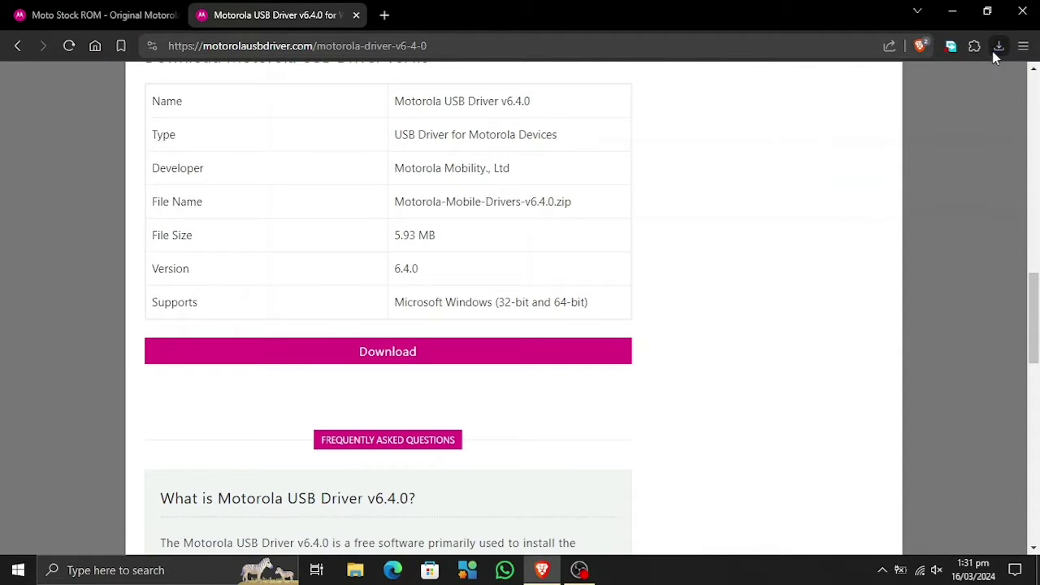
# Step: Close the driver site and scroll the Latest Firmware grid to the Moto Razr Plus 5G XT2321-5 tile
pyautogui.click(355, 15)
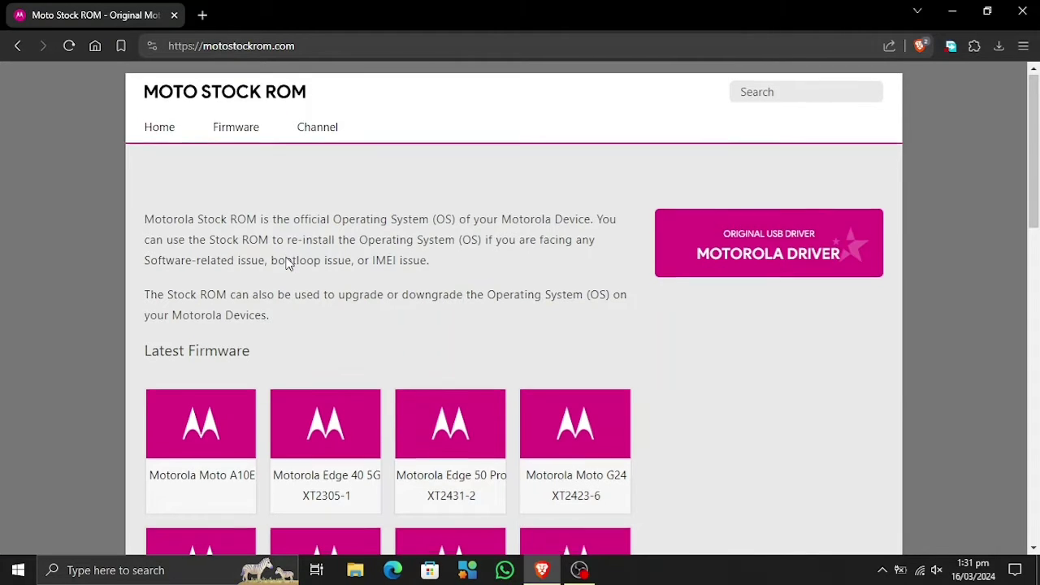
pyautogui.scroll(-2, 286, 263)
pyautogui.scroll(-2, 286, 262)
pyautogui.scroll(-2, 286, 262)
pyautogui.scroll(-1, 286, 262)
pyautogui.scroll(-2, 286, 262)
pyautogui.scroll(-1, 286, 262)
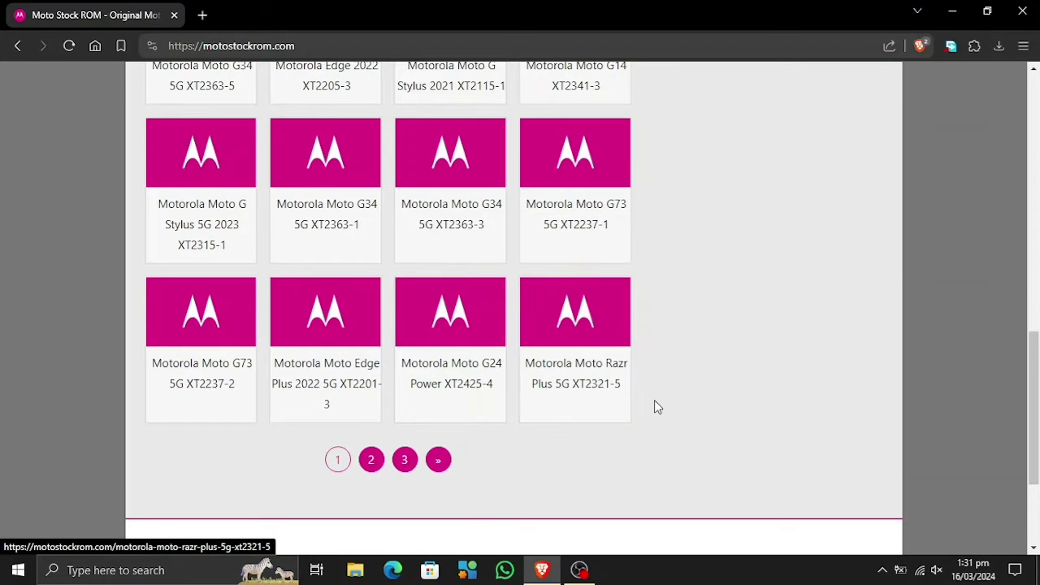
pyautogui.scroll(5, 654, 400)
pyautogui.scroll(5, 654, 400)
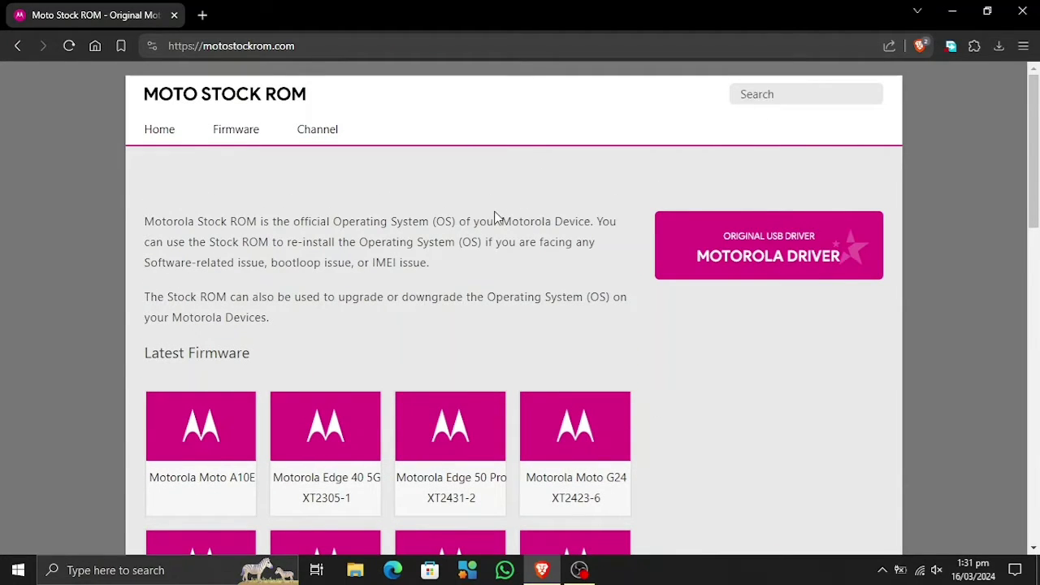
pyautogui.scroll(-5, 363, 282)
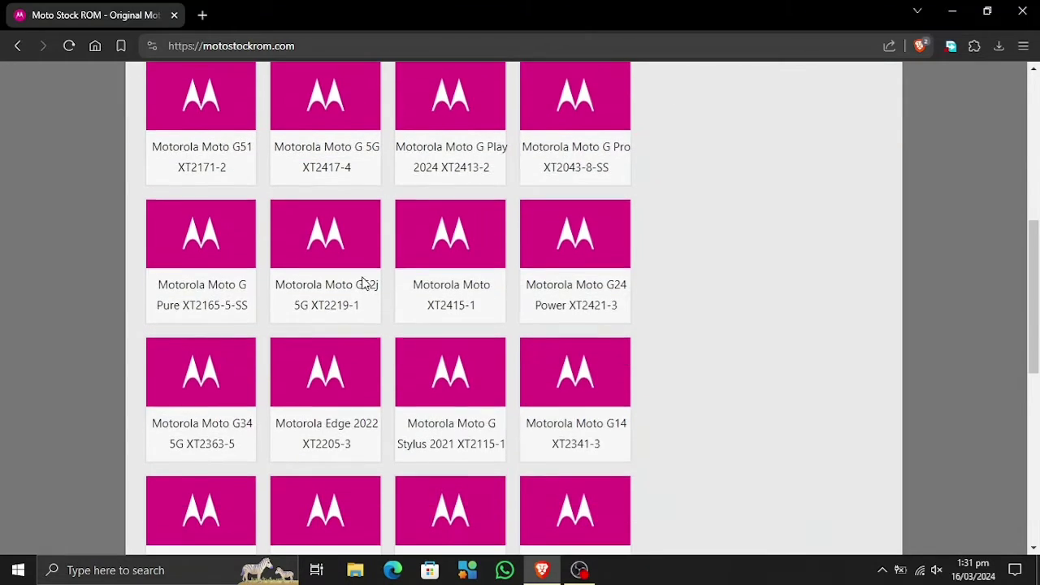
pyautogui.scroll(-5, 363, 282)
pyautogui.scroll(-2, 363, 282)
# Step: Open the Razr Plus 5G XT2321-5 firmware page and scroll past its flashing steps to the Readme notes
pyautogui.click(608, 158)
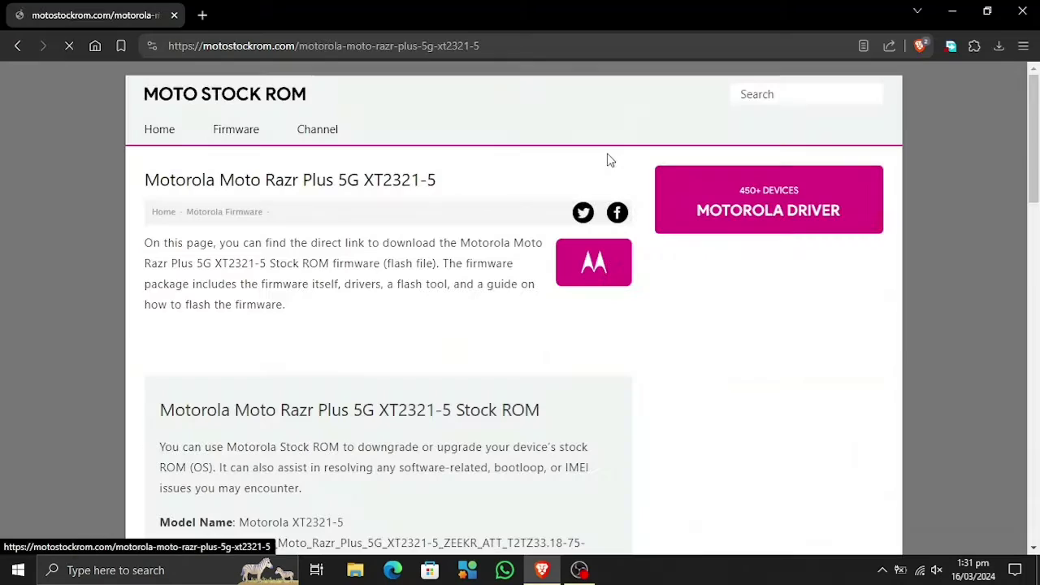
pyautogui.scroll(-3, 368, 345)
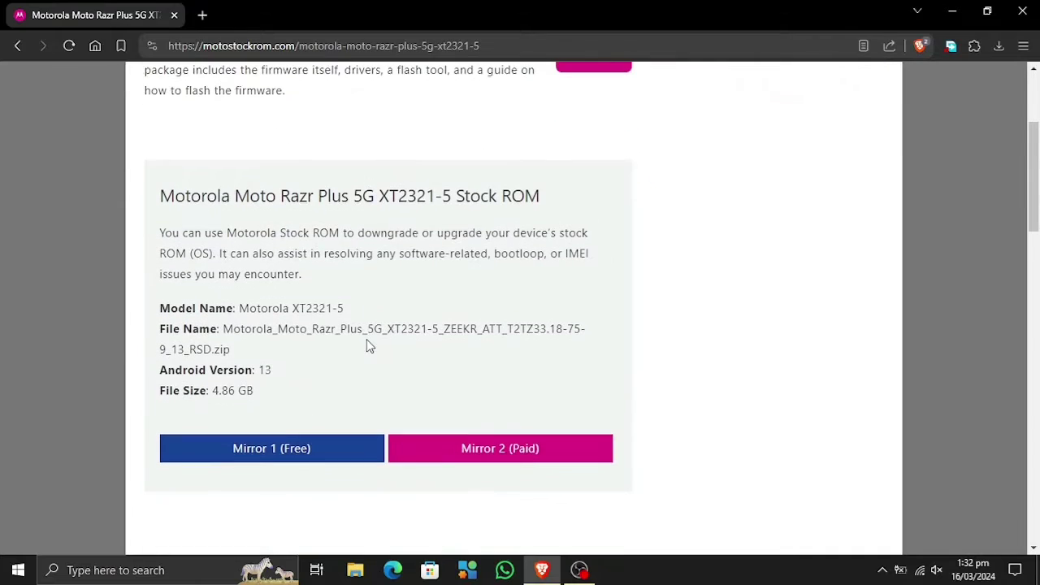
pyautogui.scroll(-2, 368, 346)
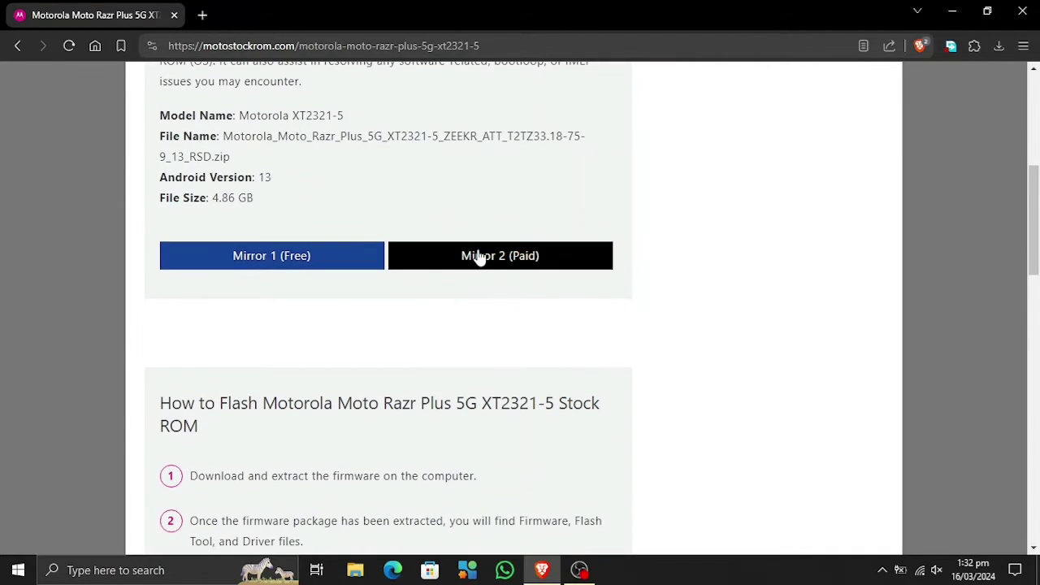
pyautogui.scroll(-1, 360, 408)
pyautogui.scroll(-2, 360, 408)
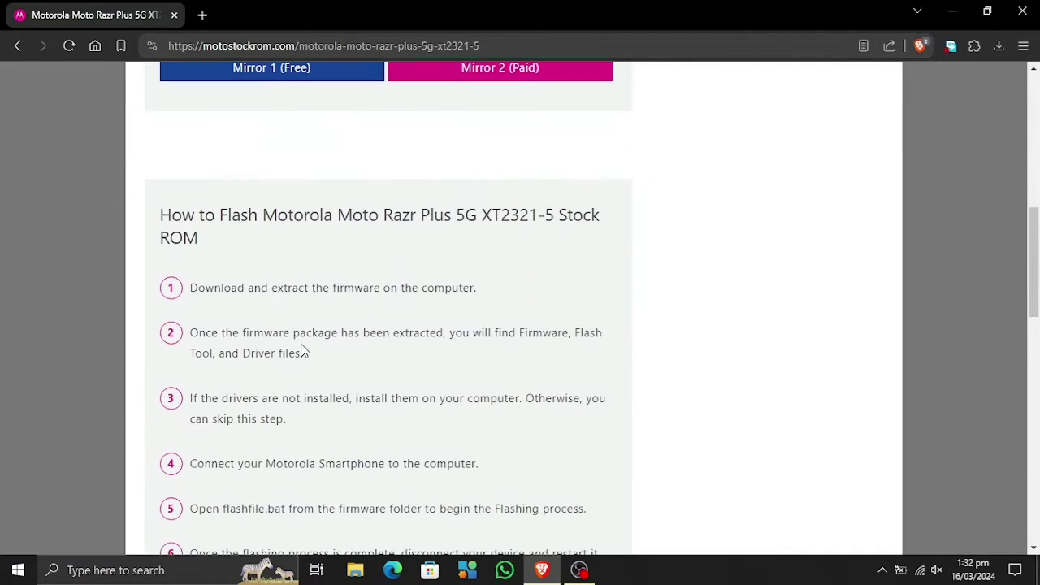
pyautogui.scroll(-1, 410, 330)
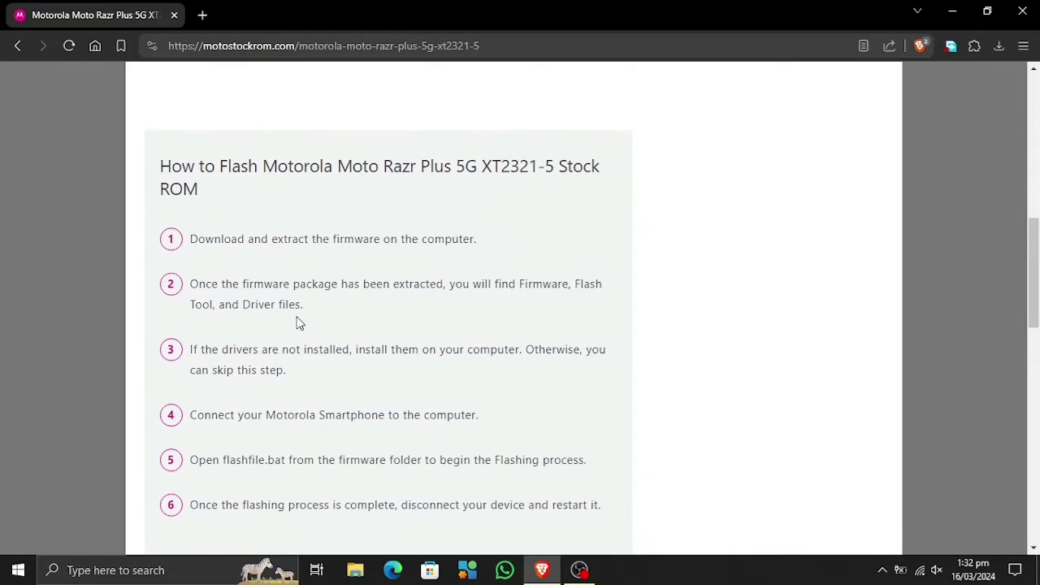
pyautogui.scroll(-1, 299, 322)
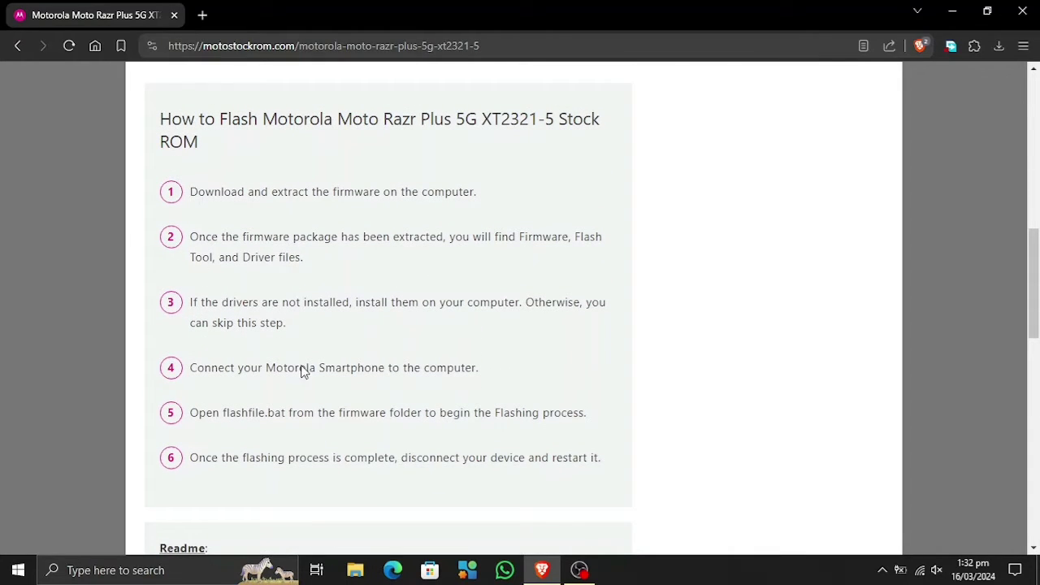
pyautogui.scroll(-2, 302, 370)
pyautogui.scroll(-1, 368, 268)
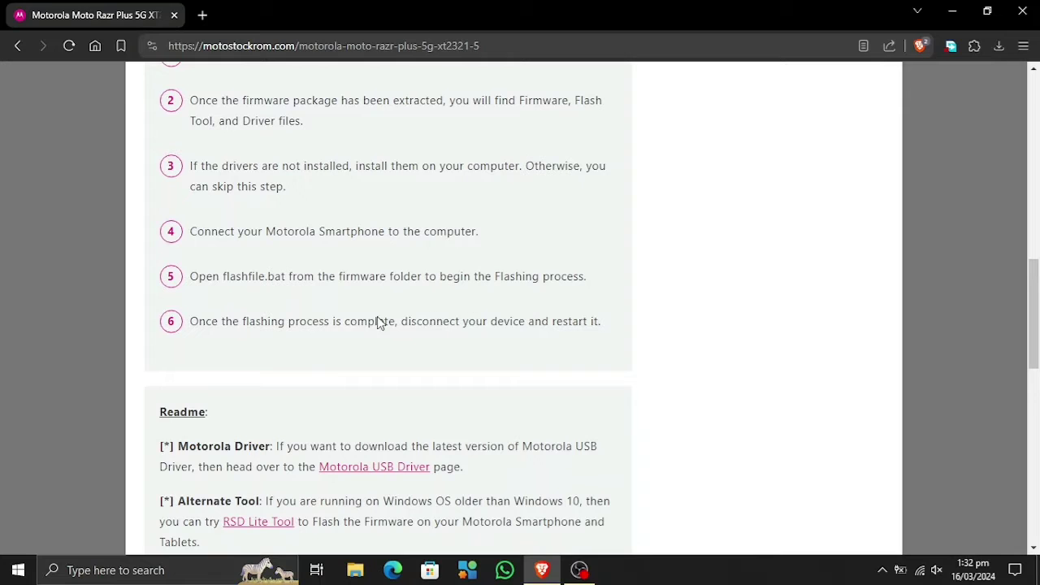
pyautogui.scroll(-3, 380, 351)
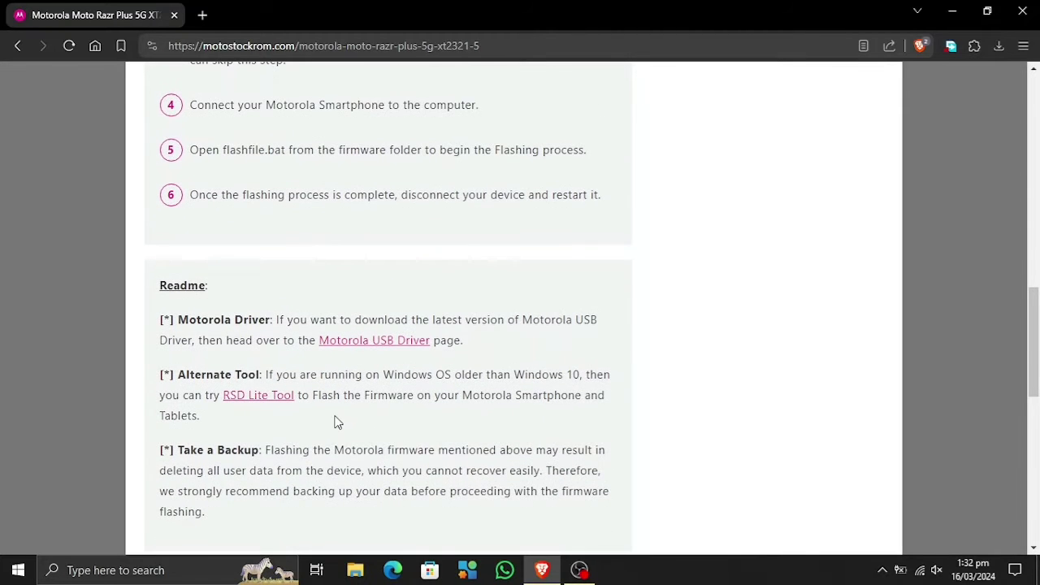
pyautogui.scroll(-2, 336, 420)
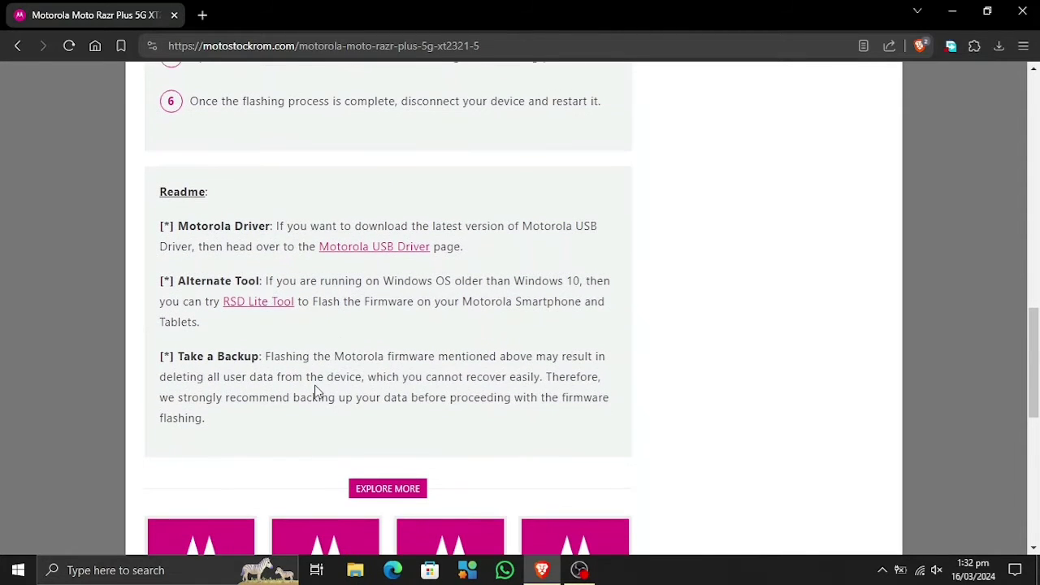
# Step: Open the RSD Lite Tool site in a new tab and go to its RSD Lite v6.2.4 download page
pyautogui.click(257, 307)
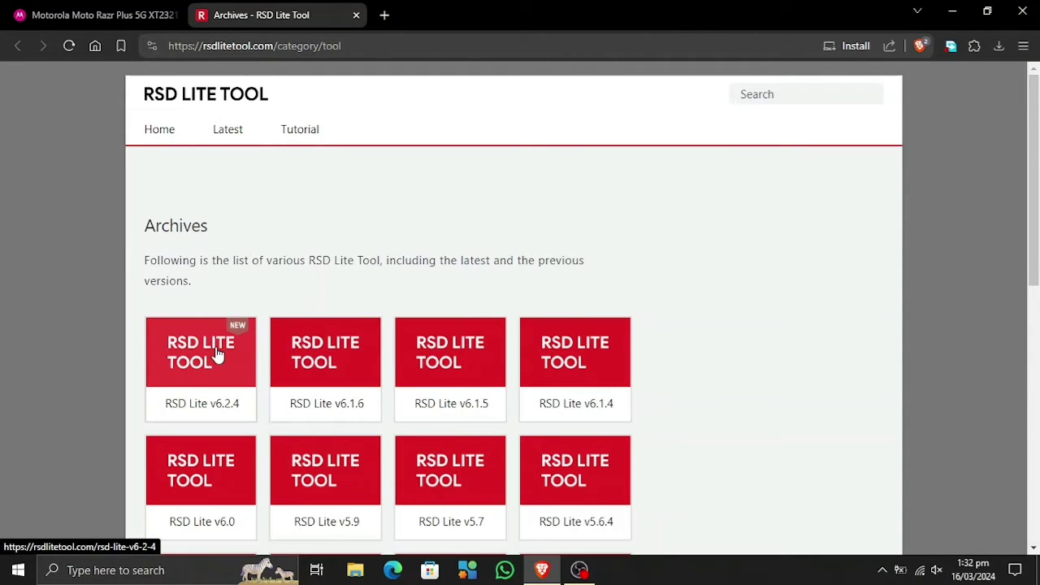
pyautogui.click(217, 356)
pyautogui.scroll(-2, 392, 290)
pyautogui.scroll(-3, 392, 291)
pyautogui.scroll(-2, 393, 291)
pyautogui.scroll(-2, 392, 291)
pyautogui.scroll(-2, 391, 290)
pyautogui.scroll(-2, 388, 299)
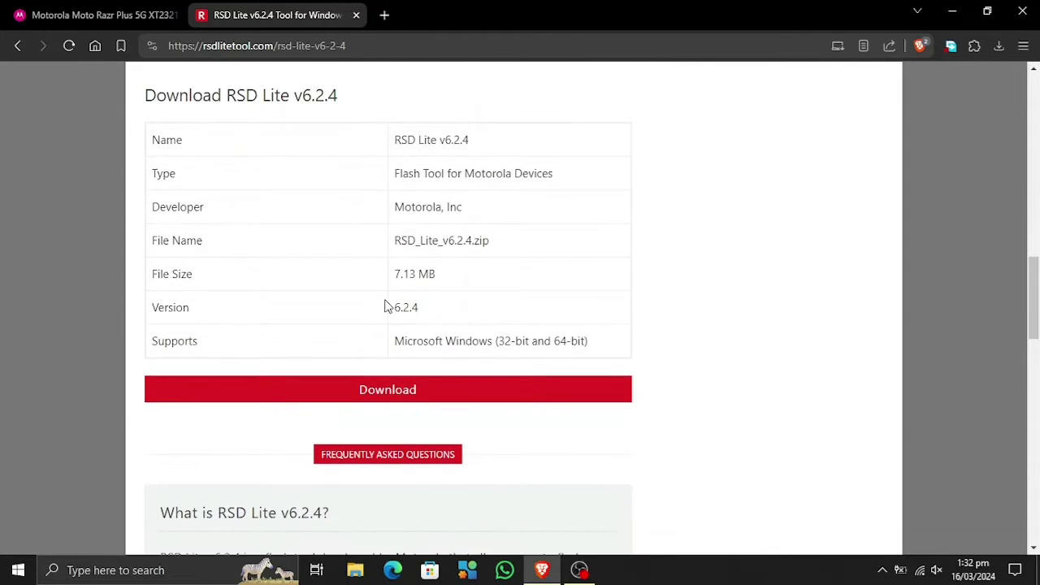
# Step: Save the RSD Lite v6.2.4 zip to Downloads and confirm it in the downloads list
pyautogui.click(386, 386)
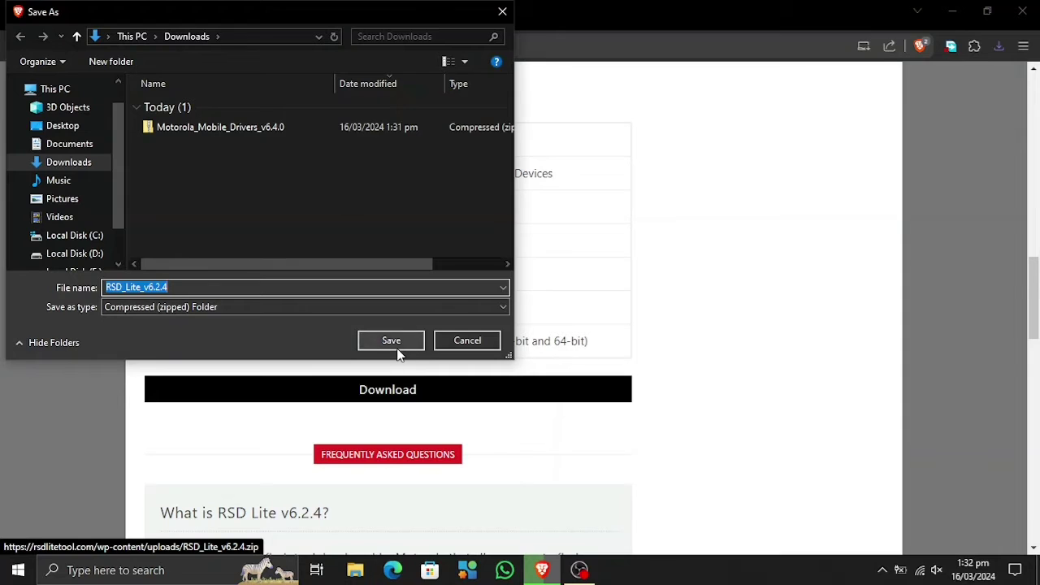
pyautogui.click(396, 345)
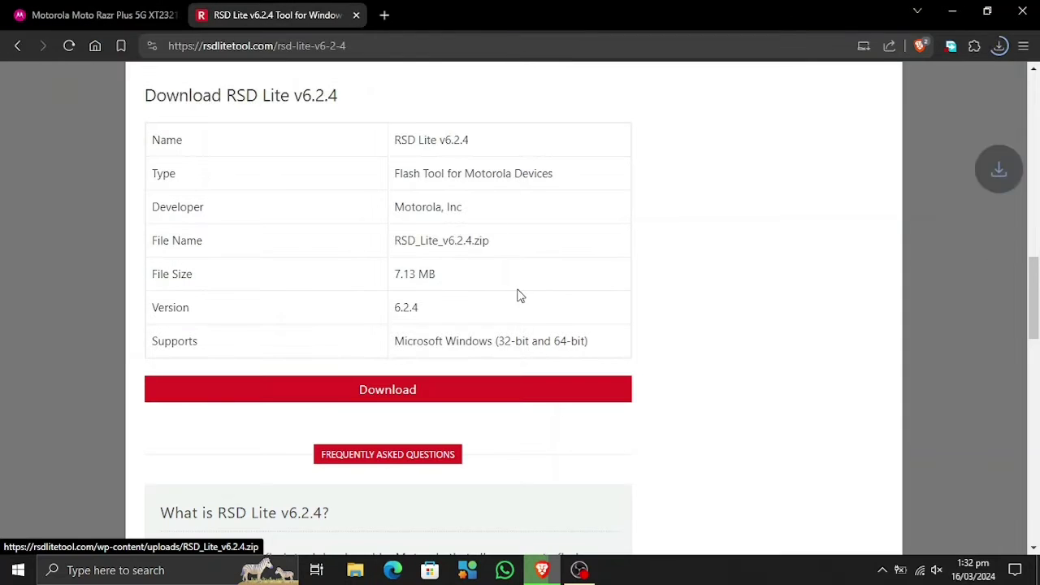
pyautogui.click(999, 47)
pyautogui.click(999, 47)
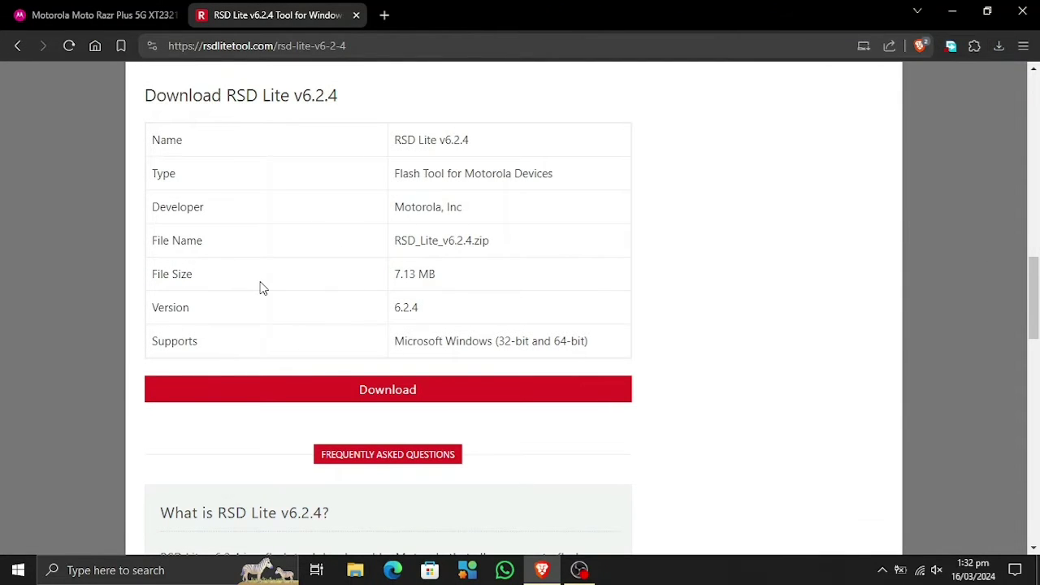
pyautogui.scroll(3, 261, 287)
pyautogui.scroll(5, 262, 288)
pyautogui.scroll(3, 262, 288)
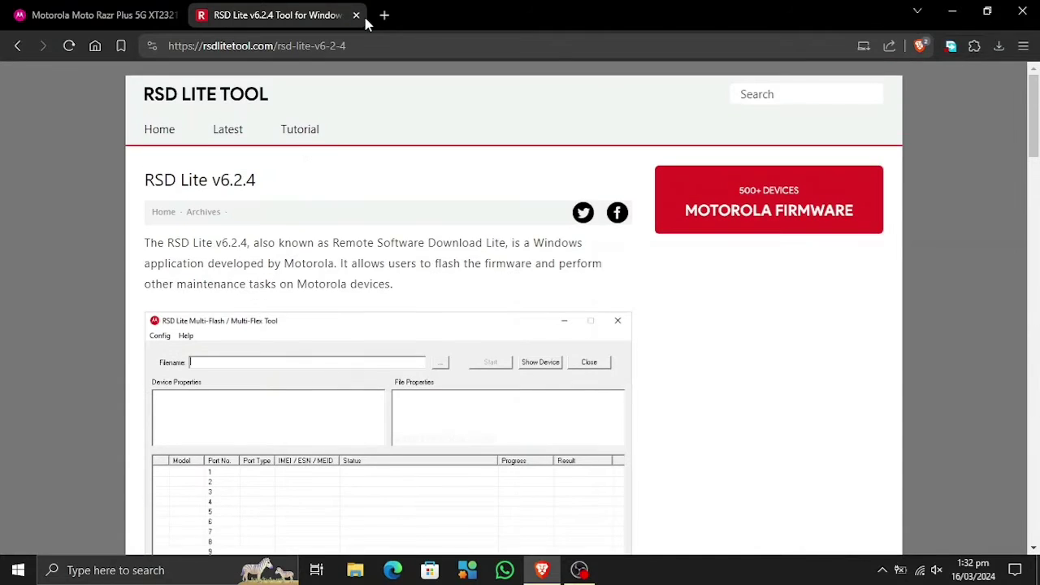
# Step: Close the RSD Lite Tool tab and scroll back up to the Razr Plus 5G Mirror 1 and Mirror 2 links
pyautogui.click(356, 15)
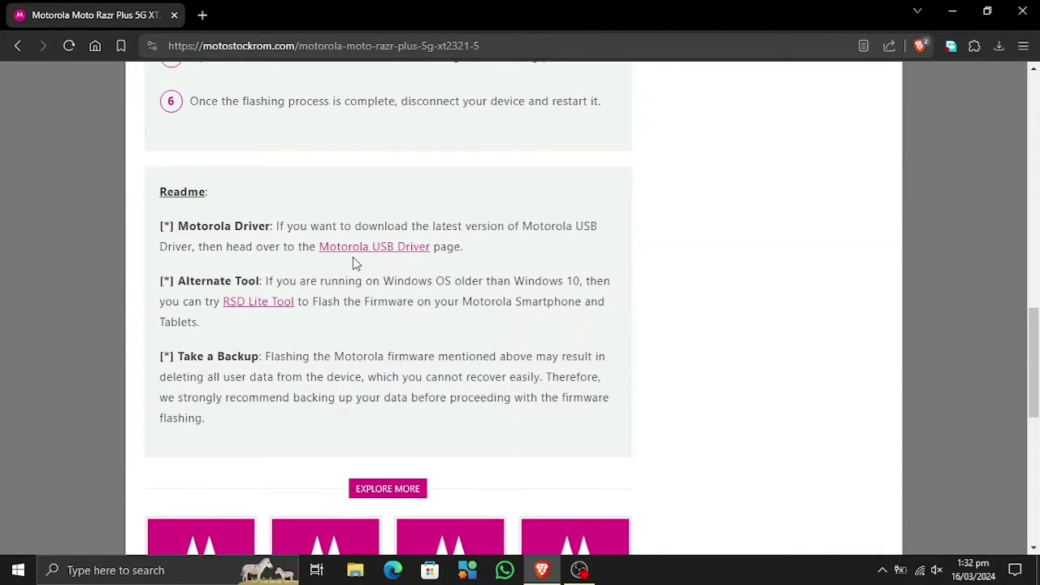
pyautogui.scroll(6, 352, 325)
pyautogui.scroll(2, 353, 325)
pyautogui.scroll(2, 352, 325)
pyautogui.scroll(1, 351, 320)
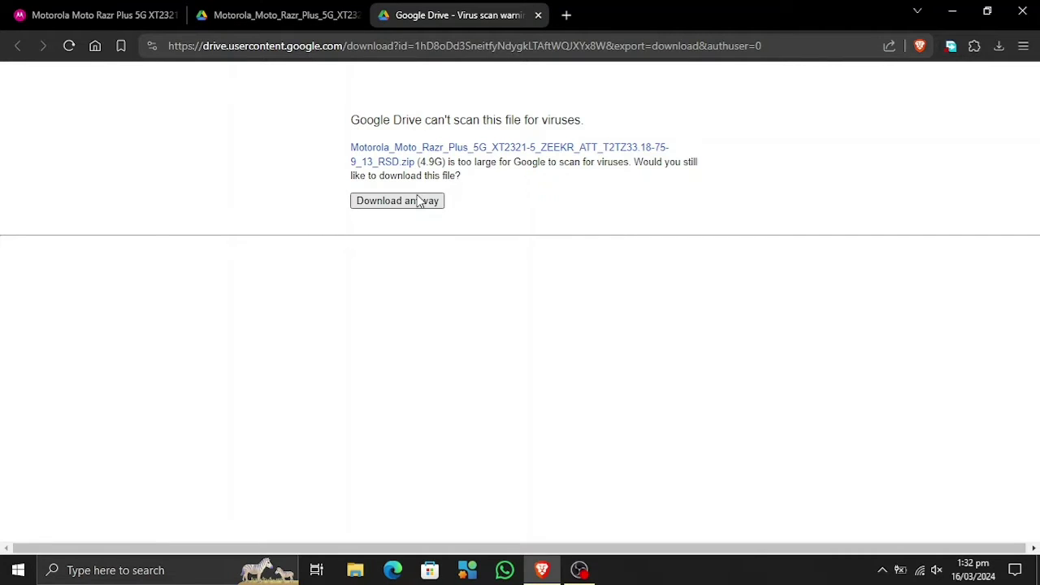
# Step: Save the 4.9 GB Razr Plus 5G firmware zip to Downloads despite Google Drive's virus-scan warning
pyautogui.click(417, 203)
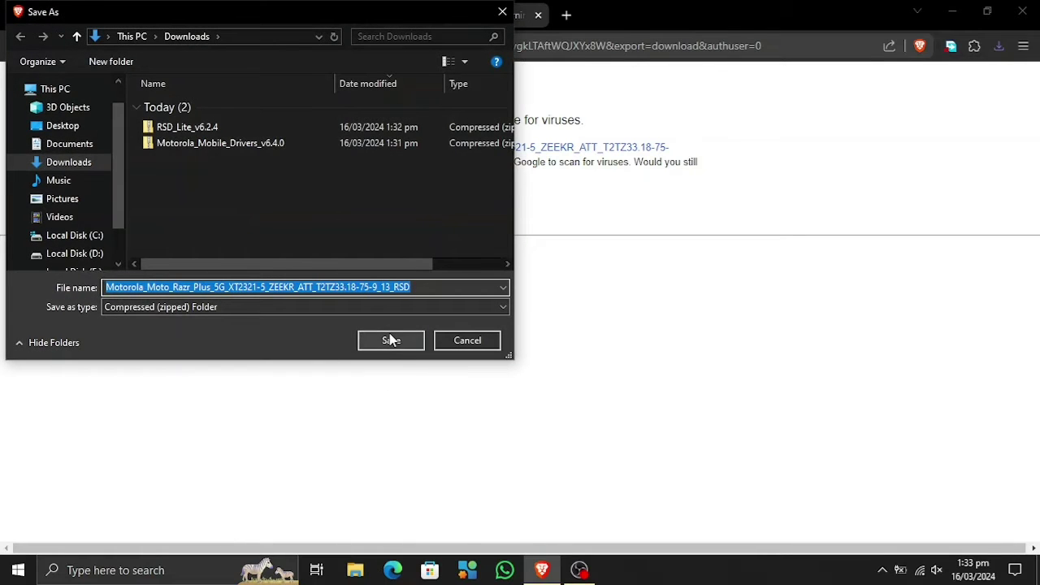
pyautogui.click(391, 340)
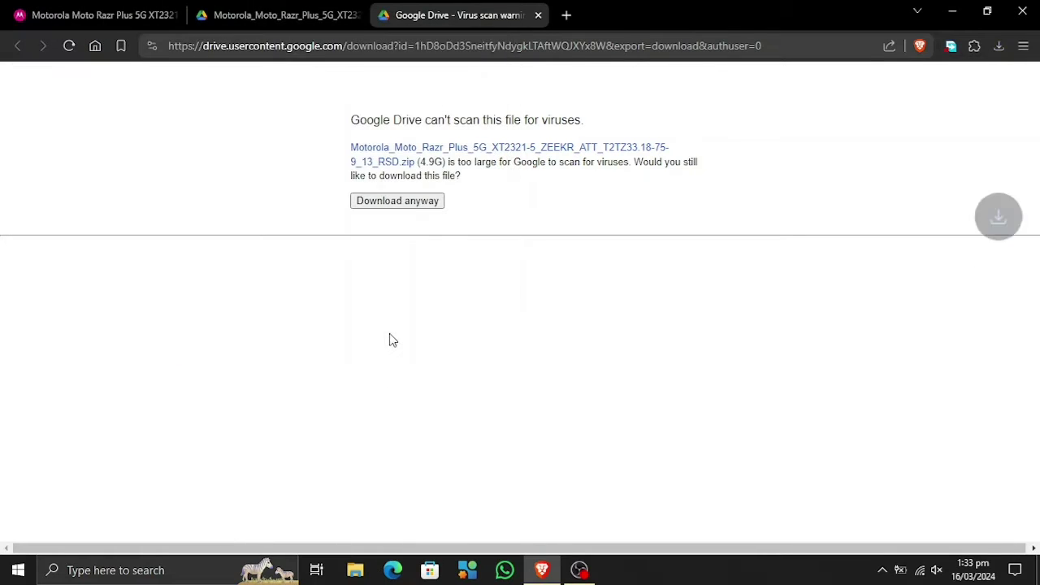
pyautogui.click(999, 45)
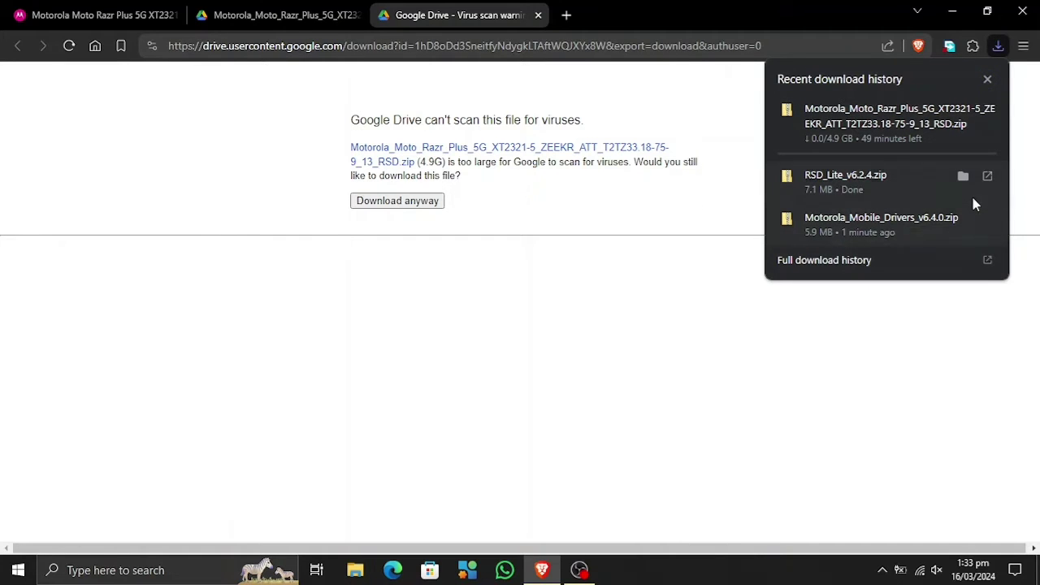
# Step: Extract the Motorola_Mobile_Drivers_v6.4.0 zip with 7-Zip into its own folder and open it
pyautogui.click(962, 217)
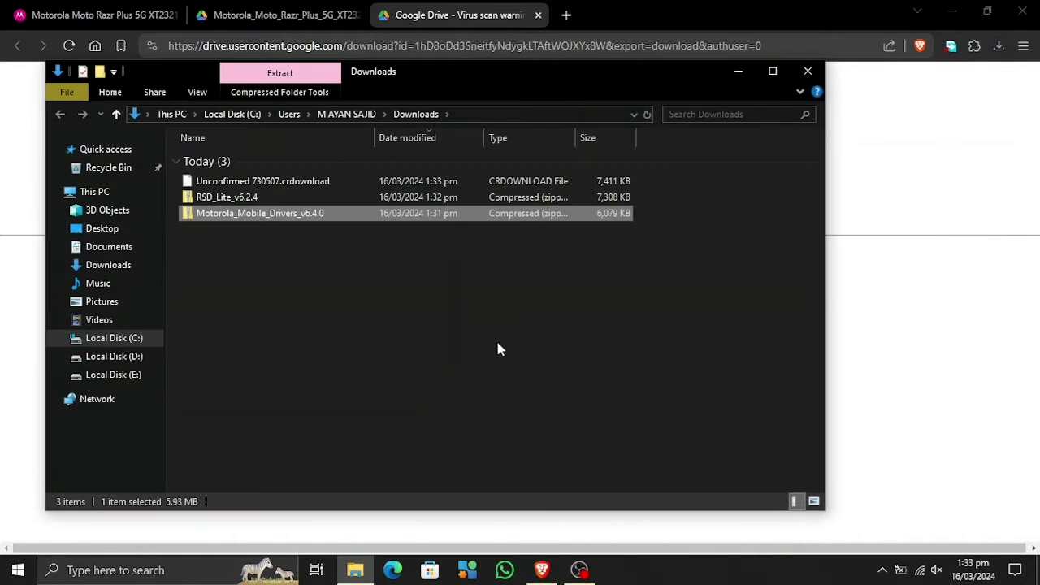
pyautogui.click(774, 73)
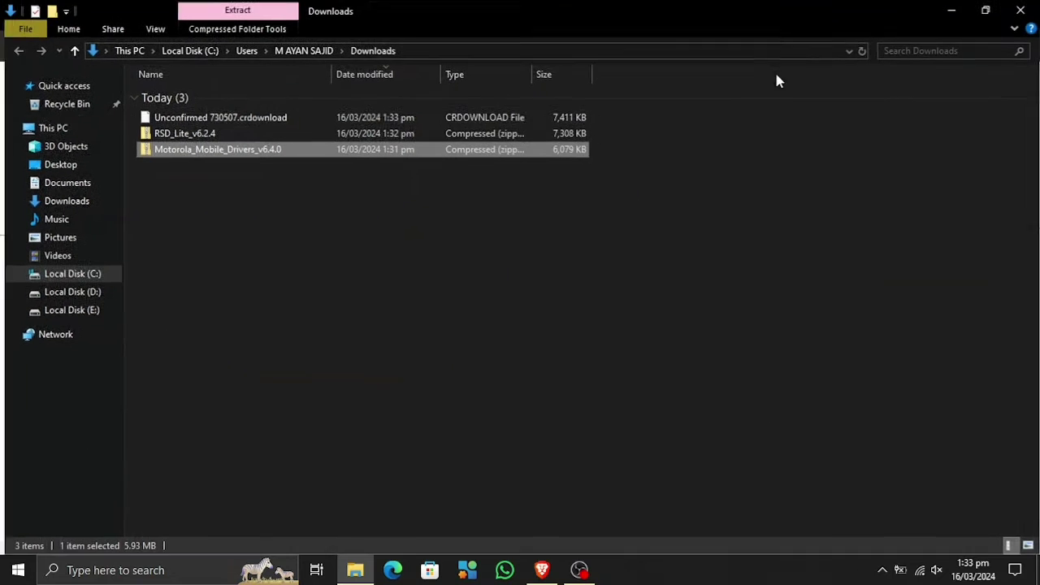
pyautogui.click(406, 219)
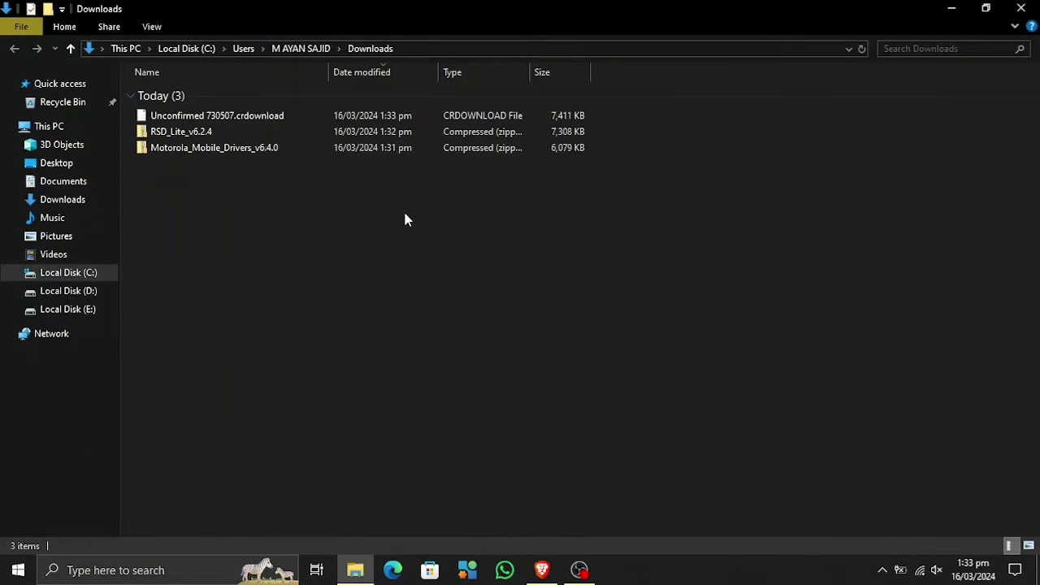
pyautogui.rightClick(190, 149)
pyautogui.moveTo(227, 214)
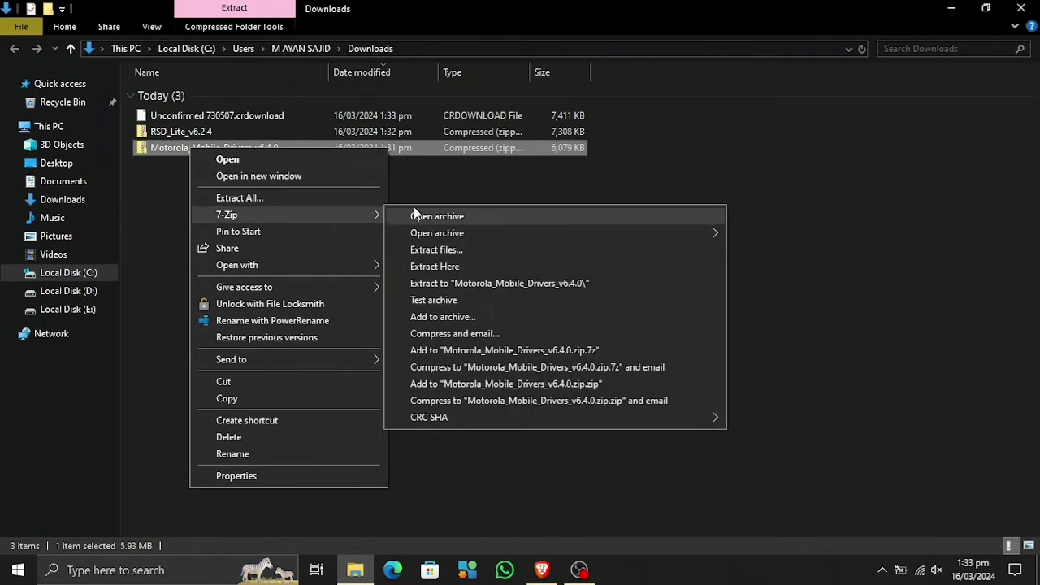
pyautogui.click(506, 283)
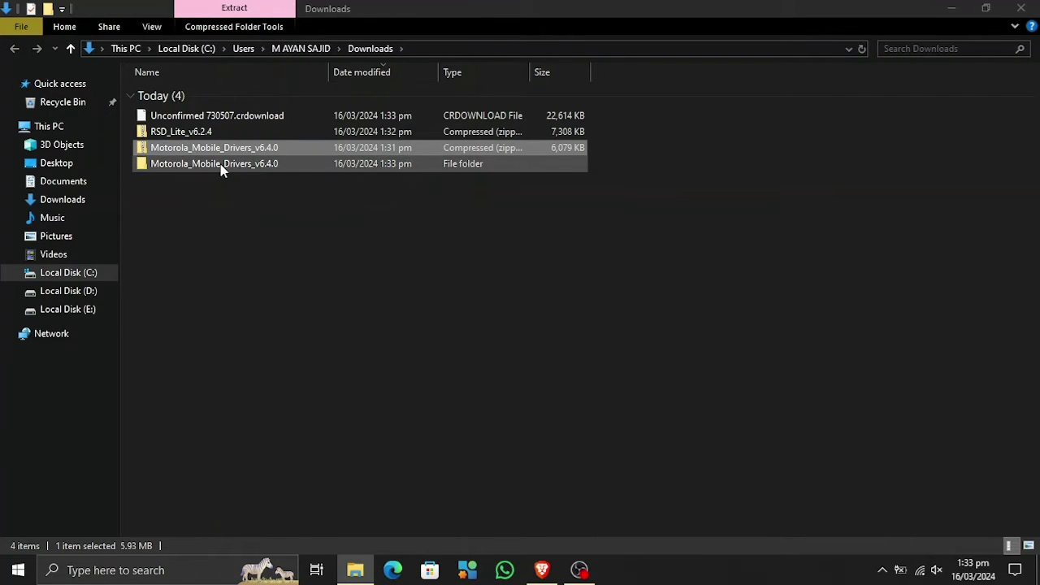
pyautogui.doubleClick(217, 163)
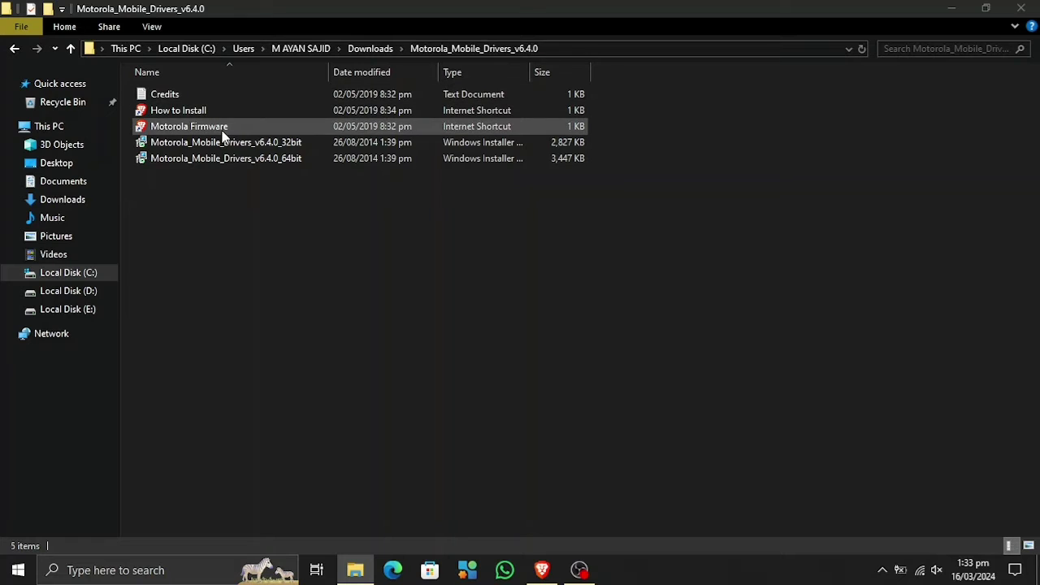
# Step: Install the 64-bit Motorola Mobile Drivers 6.4.0 .msi, accepting the license agreement
pyautogui.doubleClick(272, 160)
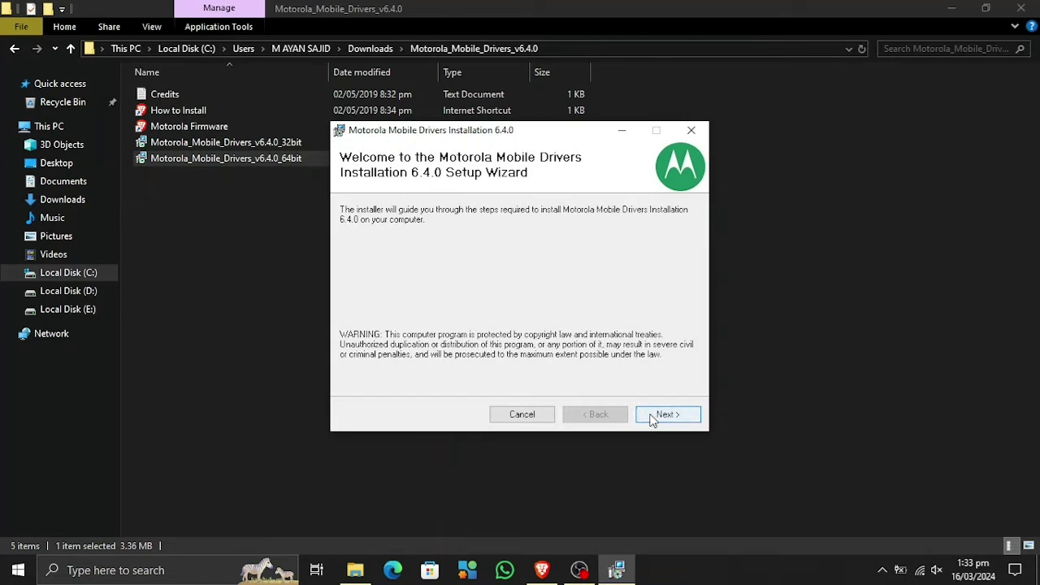
pyautogui.click(652, 419)
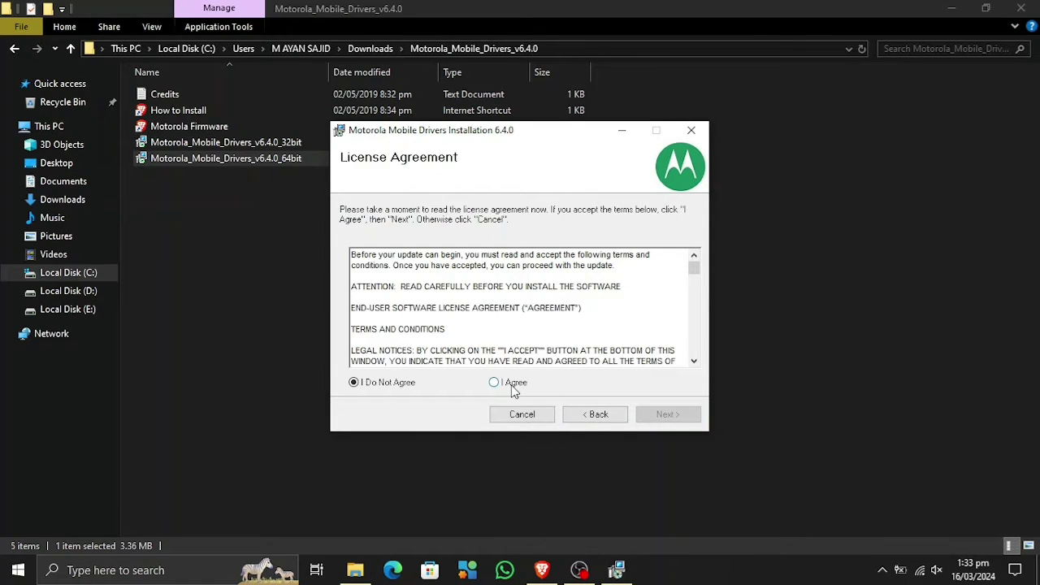
pyautogui.click(513, 390)
pyautogui.click(658, 415)
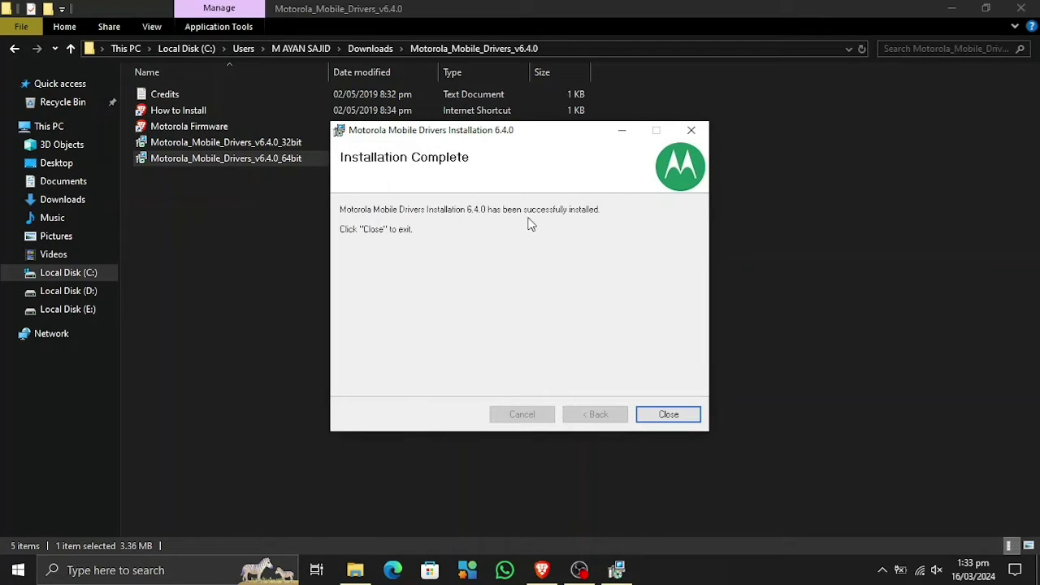
pyautogui.click(663, 414)
# Step: Extract the RSD_Lite_v6.2.4 zip into its own folder in Downloads and open it
pyautogui.click(375, 316)
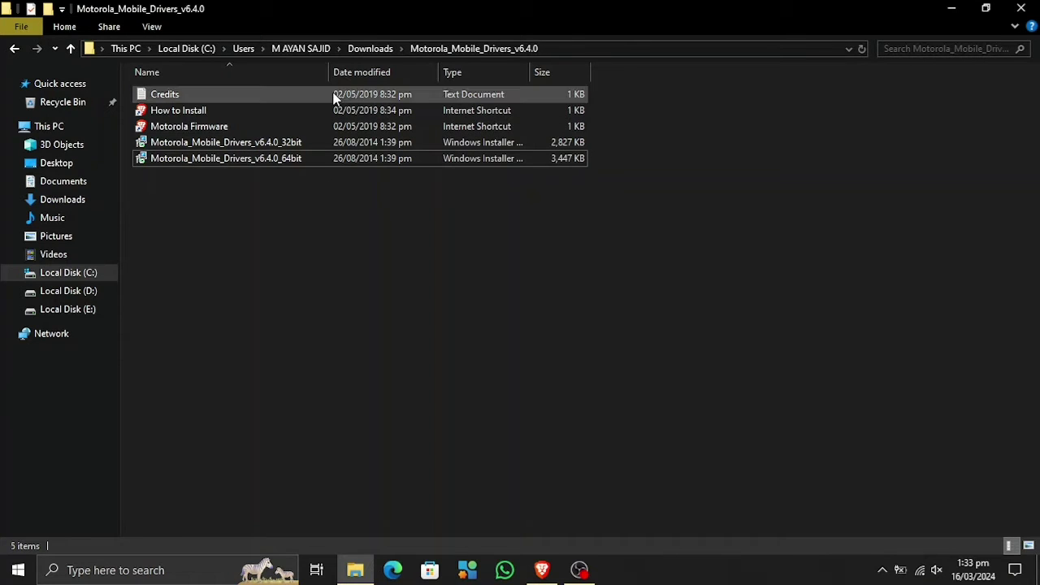
pyautogui.click(370, 49)
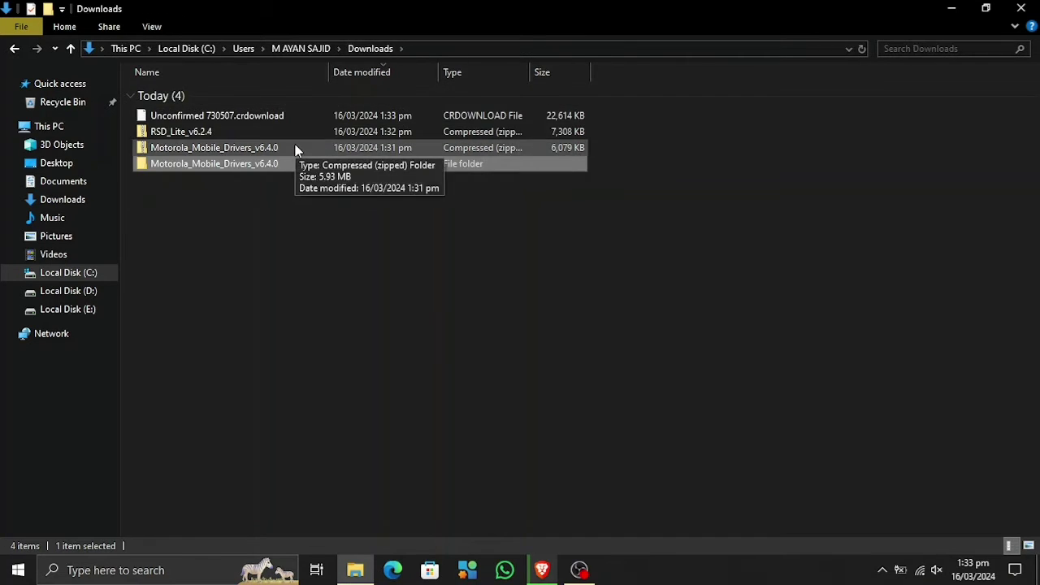
pyautogui.click(304, 128)
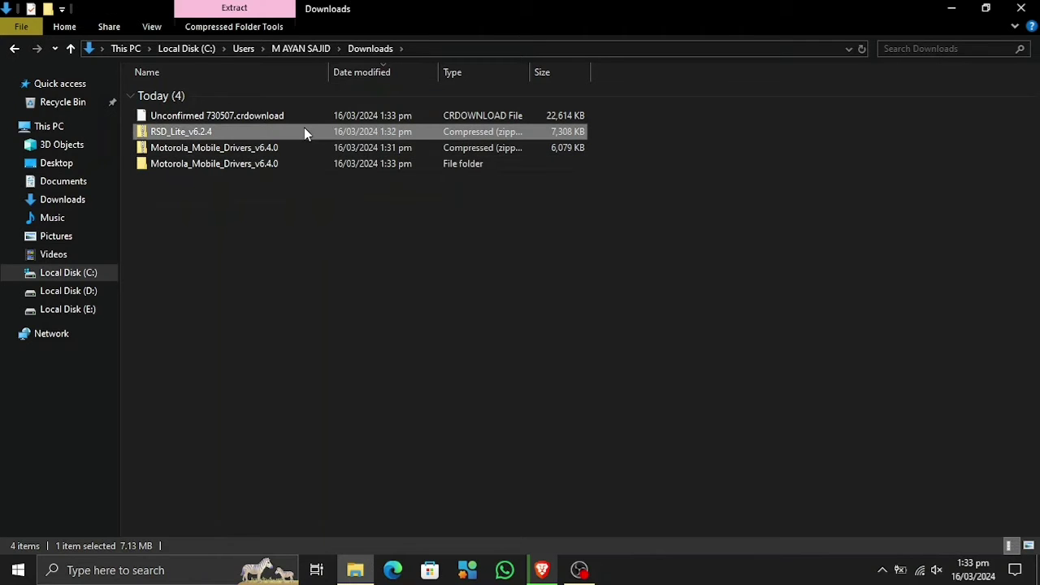
pyautogui.rightClick(304, 129)
pyautogui.moveTo(342, 195)
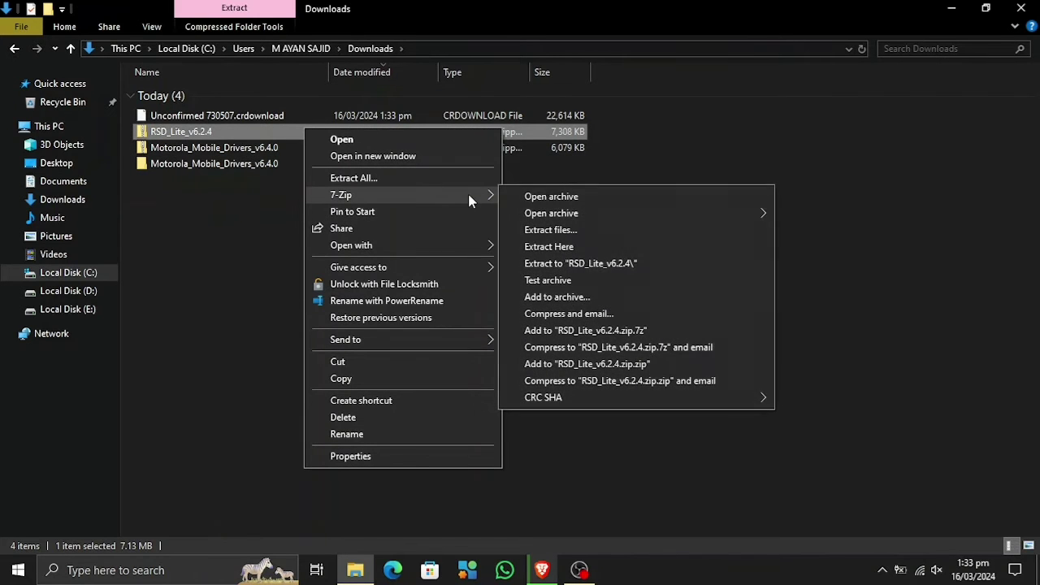
pyautogui.click(643, 272)
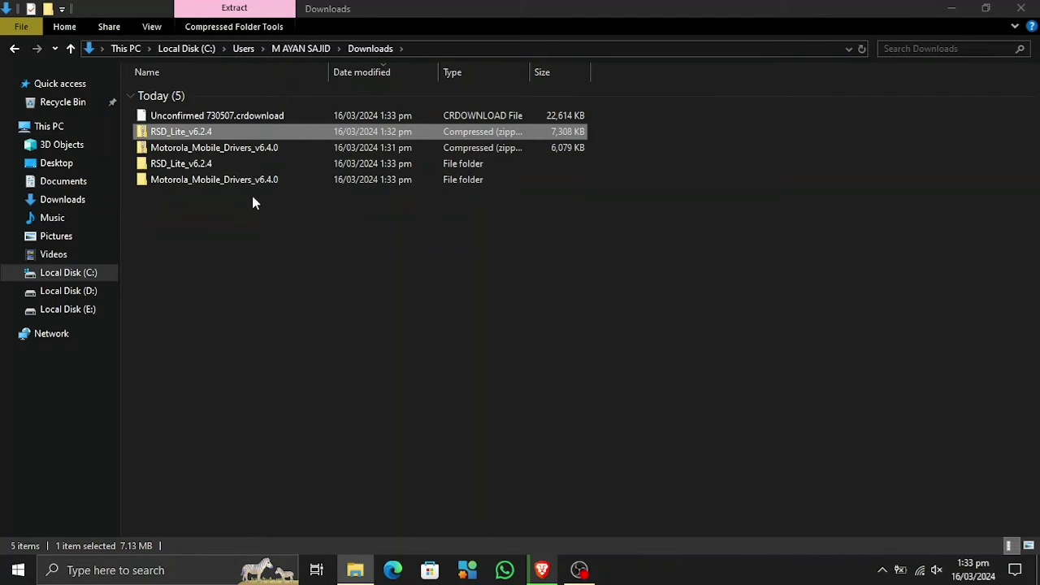
pyautogui.click(258, 169)
pyautogui.doubleClick(258, 168)
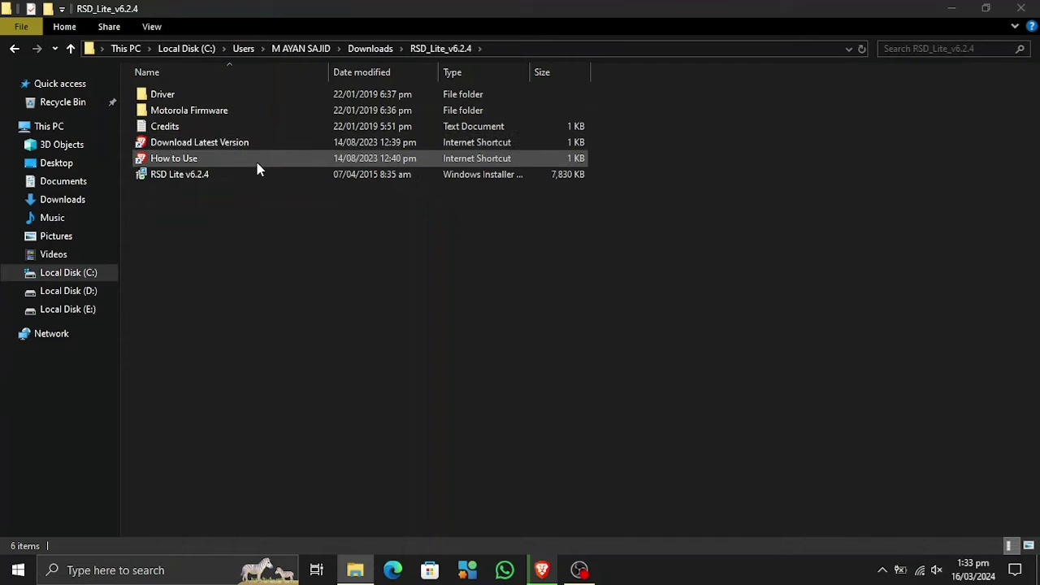
# Step: Inspect the Driver and Motorola Firmware subfolders, returning to RSD_Lite_v6.2.4 after each
pyautogui.doubleClick(257, 99)
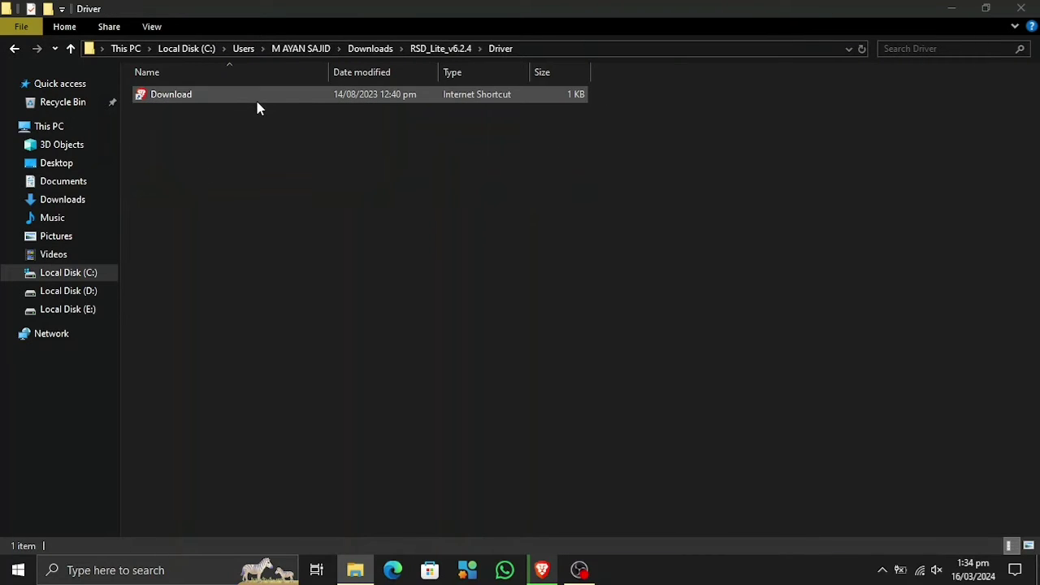
pyautogui.click(418, 48)
pyautogui.doubleClick(340, 109)
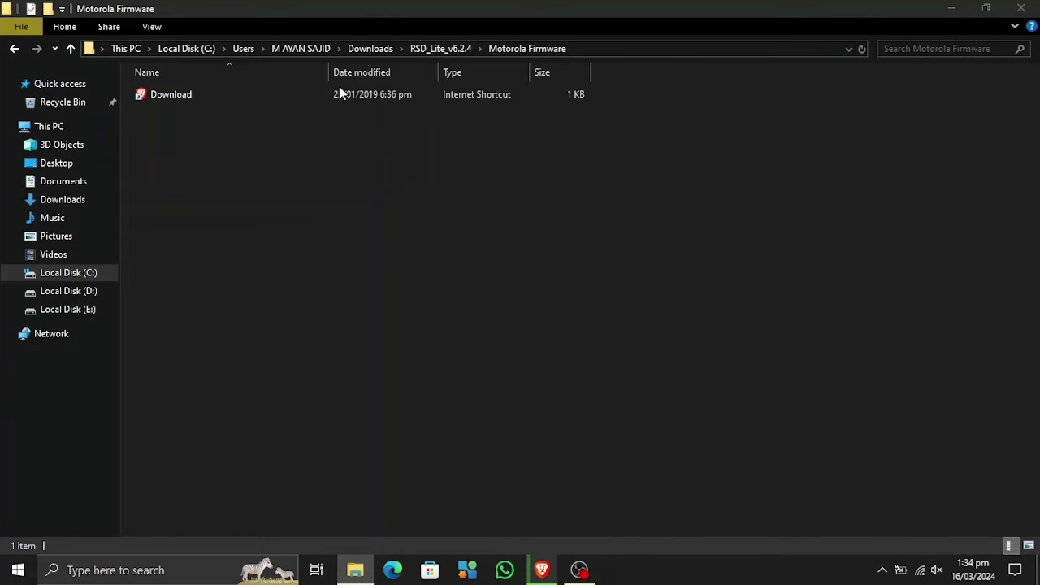
pyautogui.click(443, 48)
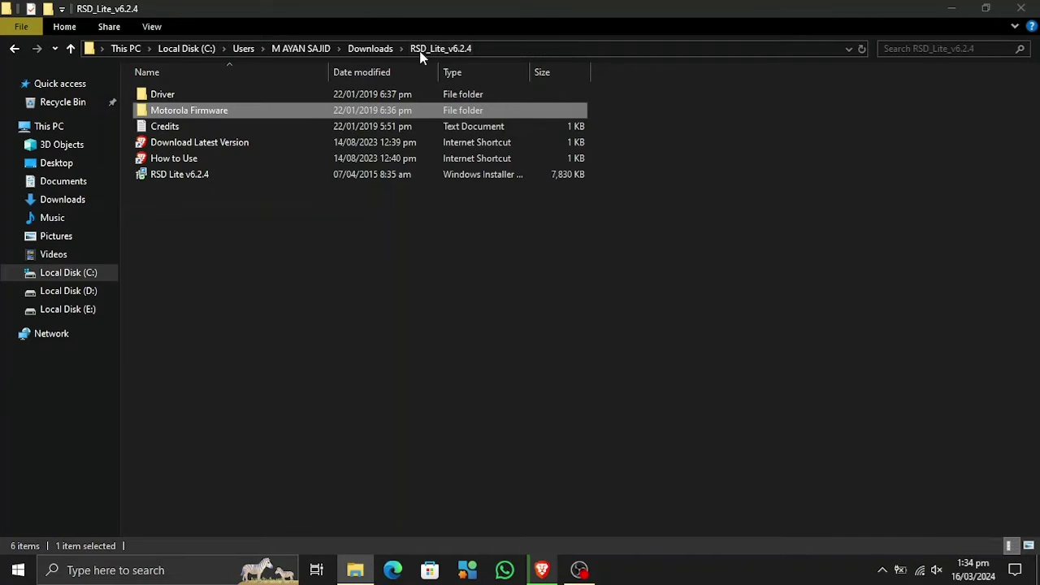
# Step: Open the How to Use shortcut and read rsdlitetool.com's guide through step 11's Finished message
pyautogui.doubleClick(256, 154)
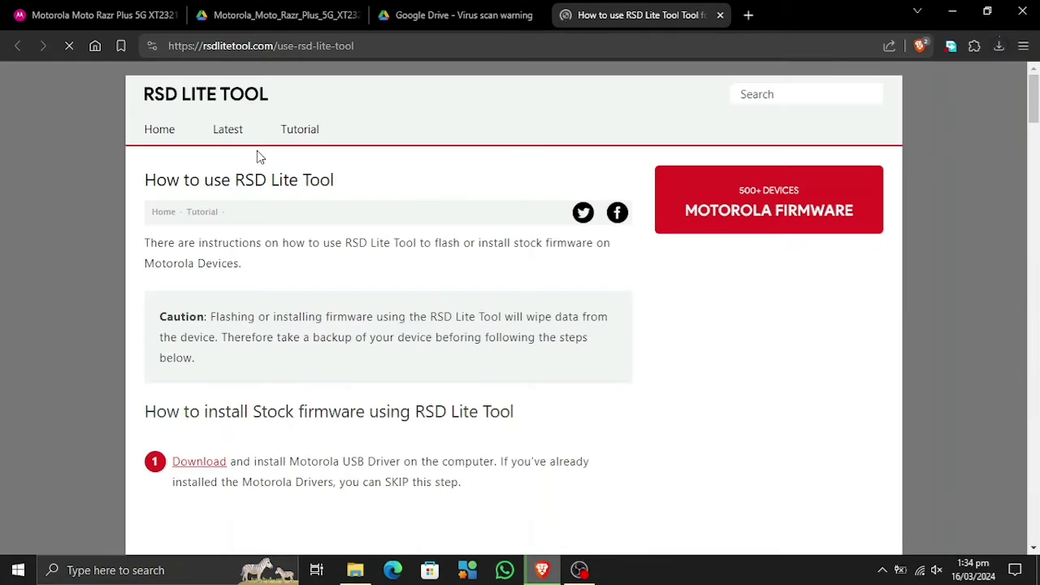
pyautogui.scroll(-2, 372, 365)
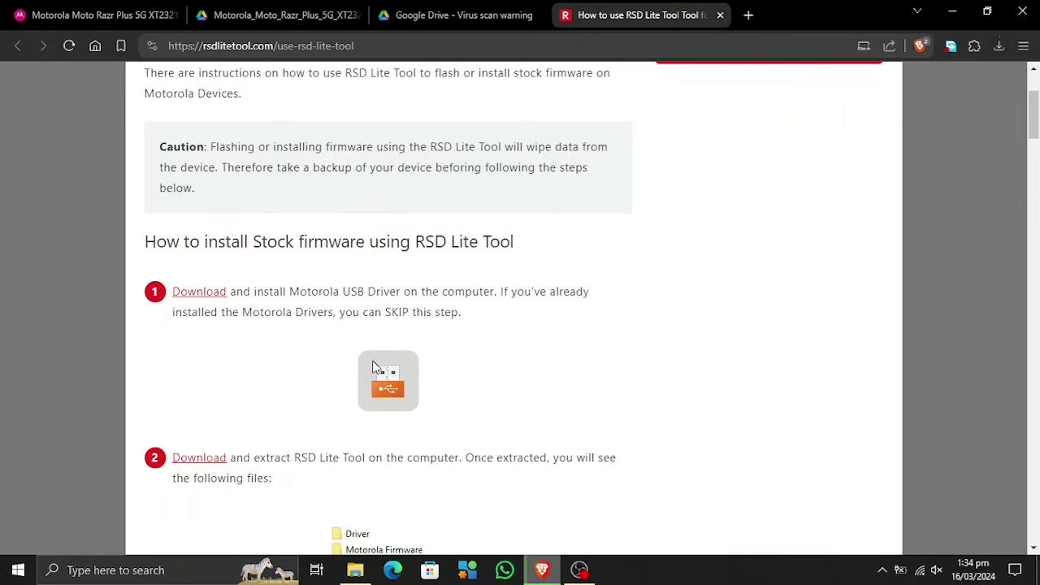
pyautogui.scroll(-2, 361, 278)
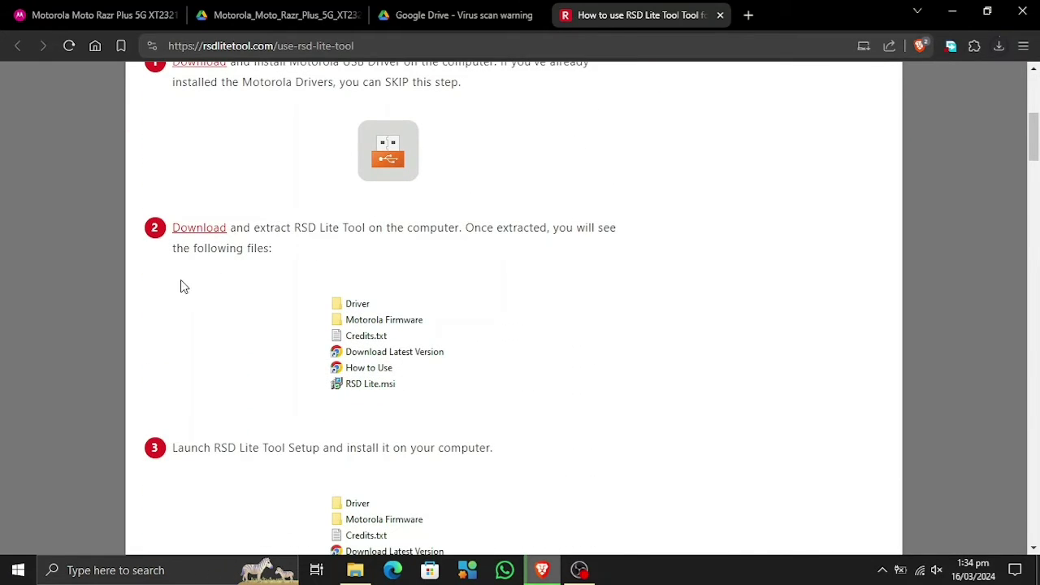
pyautogui.scroll(-2, 182, 286)
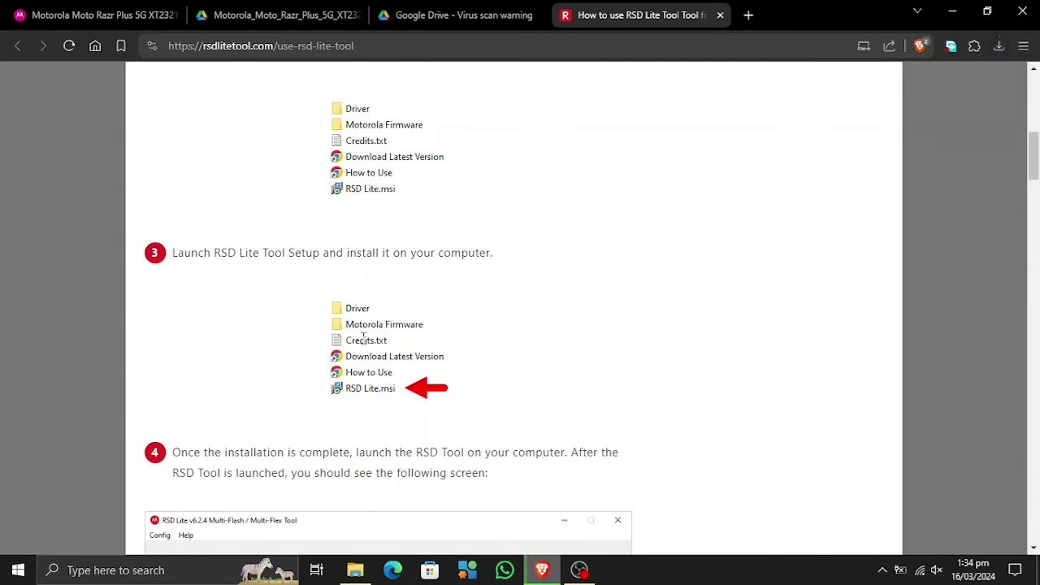
pyautogui.scroll(-2, 360, 337)
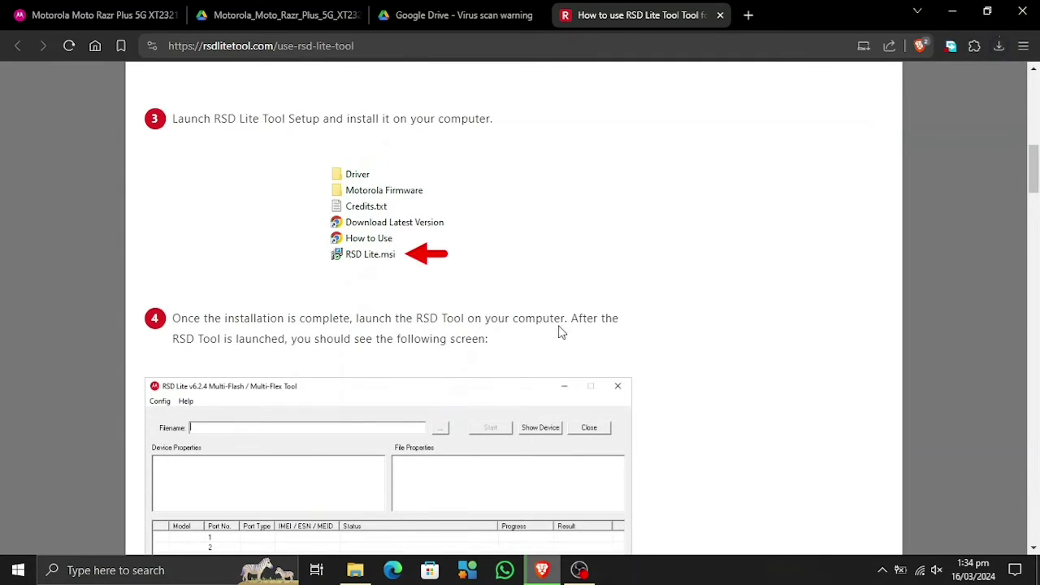
pyautogui.scroll(-2, 379, 332)
pyautogui.scroll(-2, 423, 231)
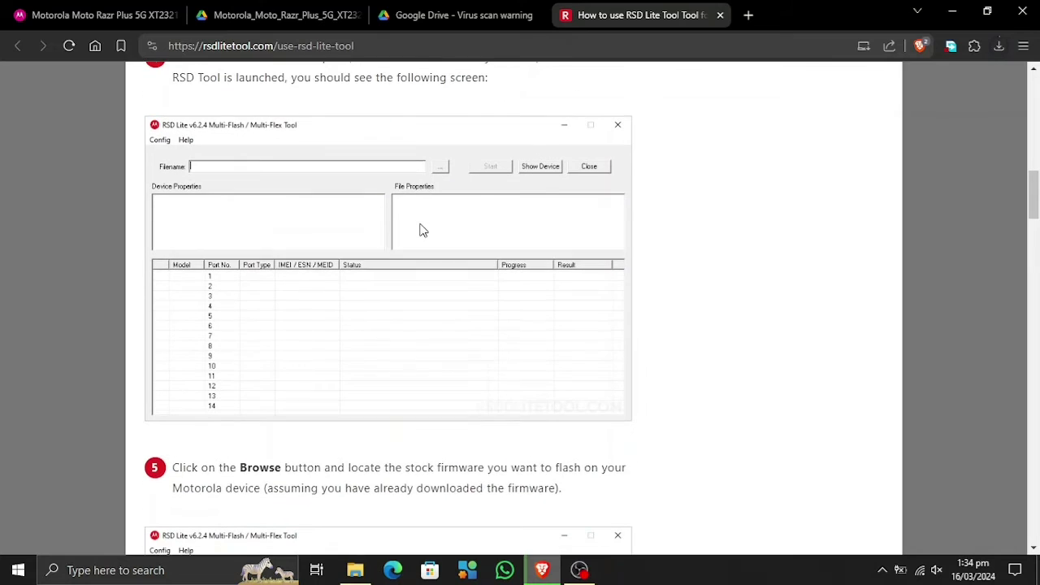
pyautogui.scroll(-2, 375, 315)
pyautogui.scroll(-3, 375, 314)
pyautogui.scroll(-1, 375, 315)
pyautogui.scroll(-3, 375, 314)
pyautogui.scroll(-2, 375, 314)
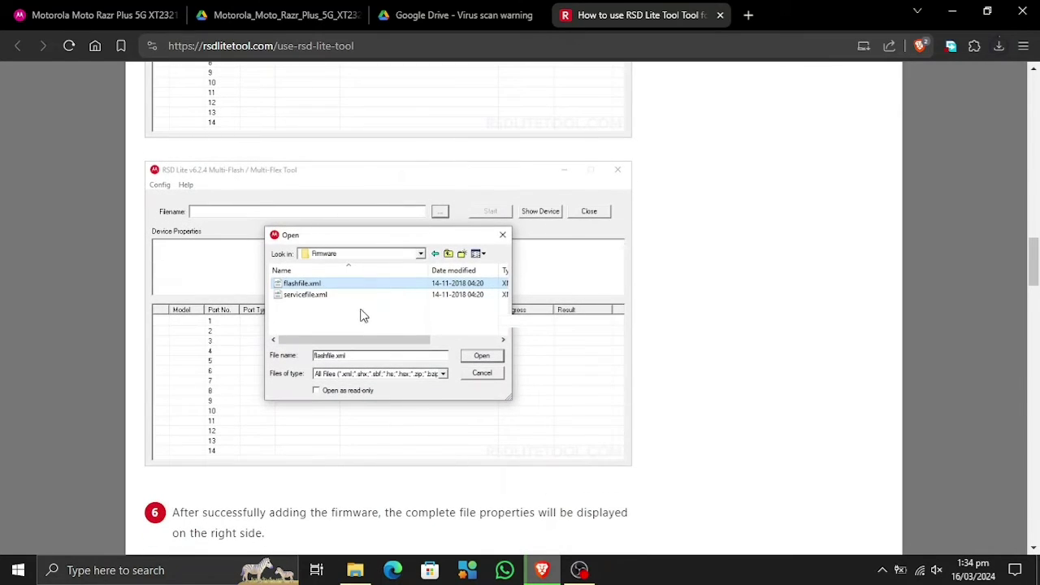
pyautogui.scroll(-2, 413, 313)
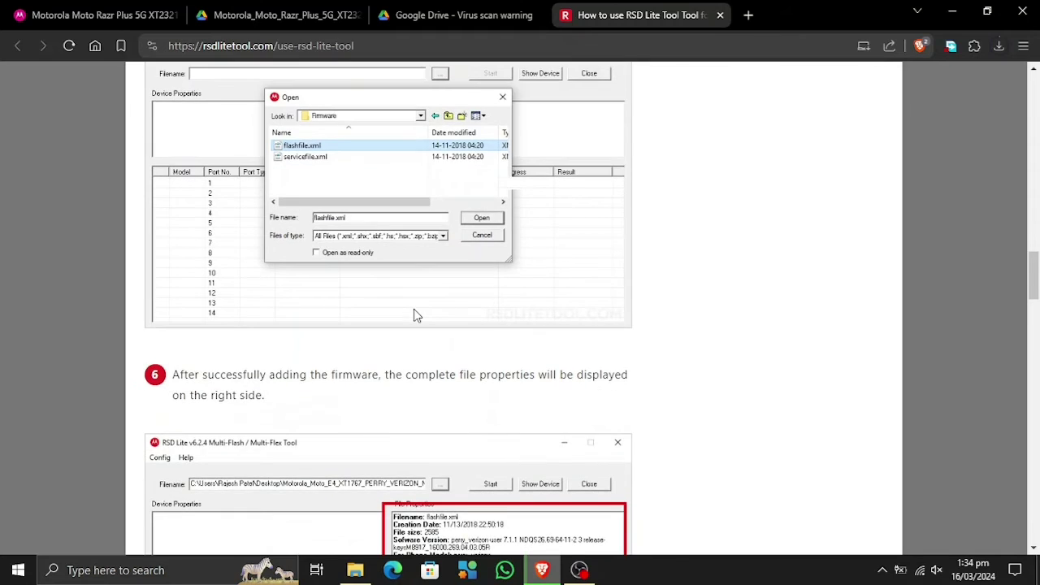
pyautogui.scroll(-3, 413, 311)
pyautogui.scroll(-1, 445, 368)
pyautogui.scroll(-3, 413, 331)
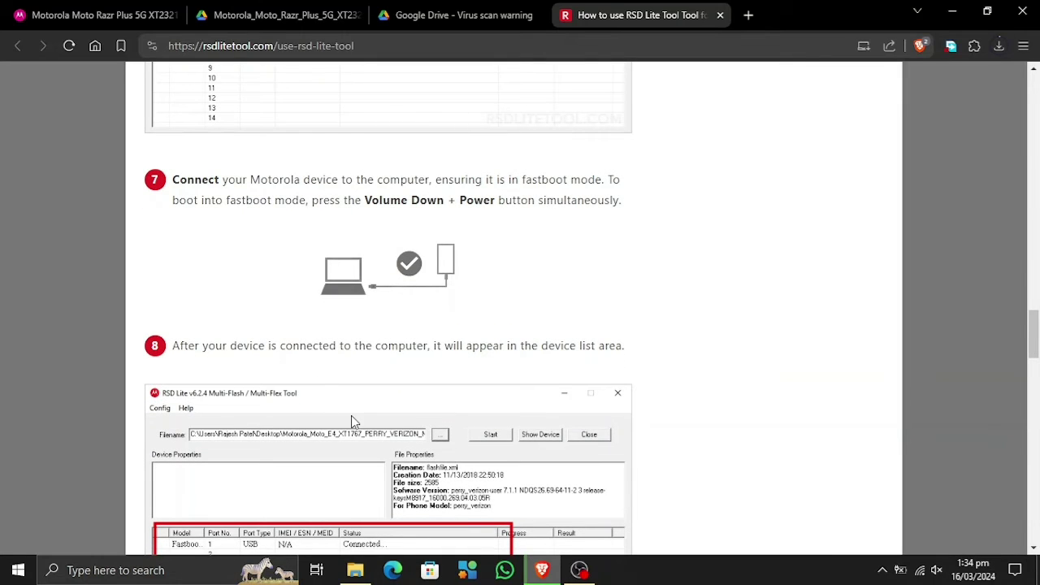
pyautogui.scroll(-2, 351, 415)
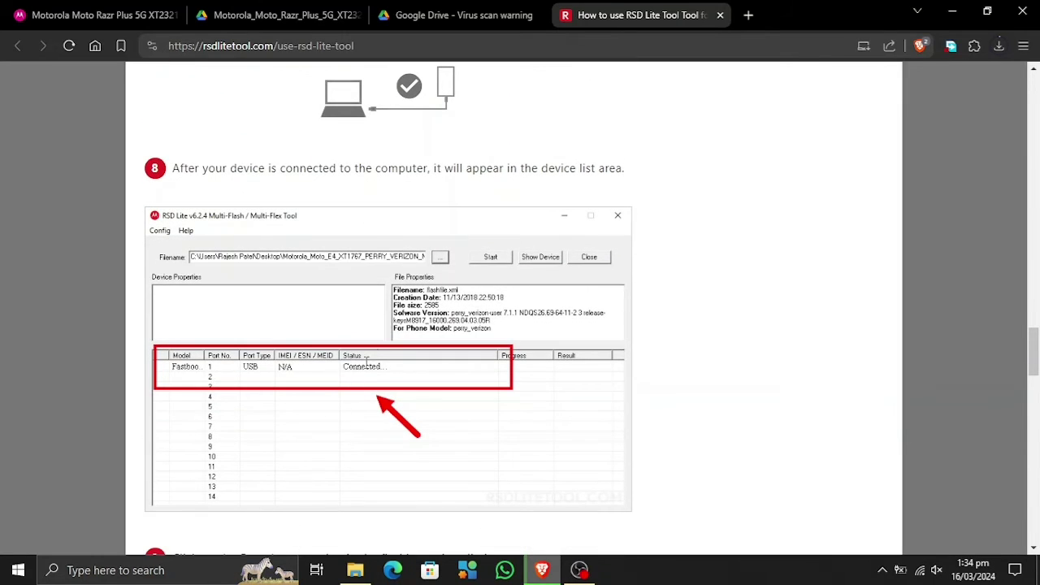
pyautogui.scroll(-2, 399, 241)
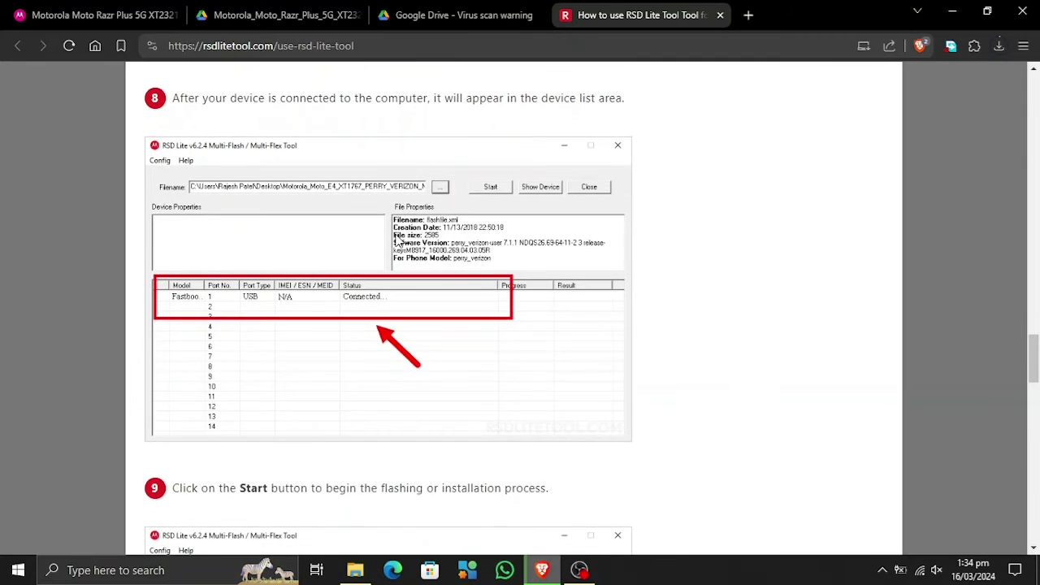
pyautogui.scroll(-2, 399, 241)
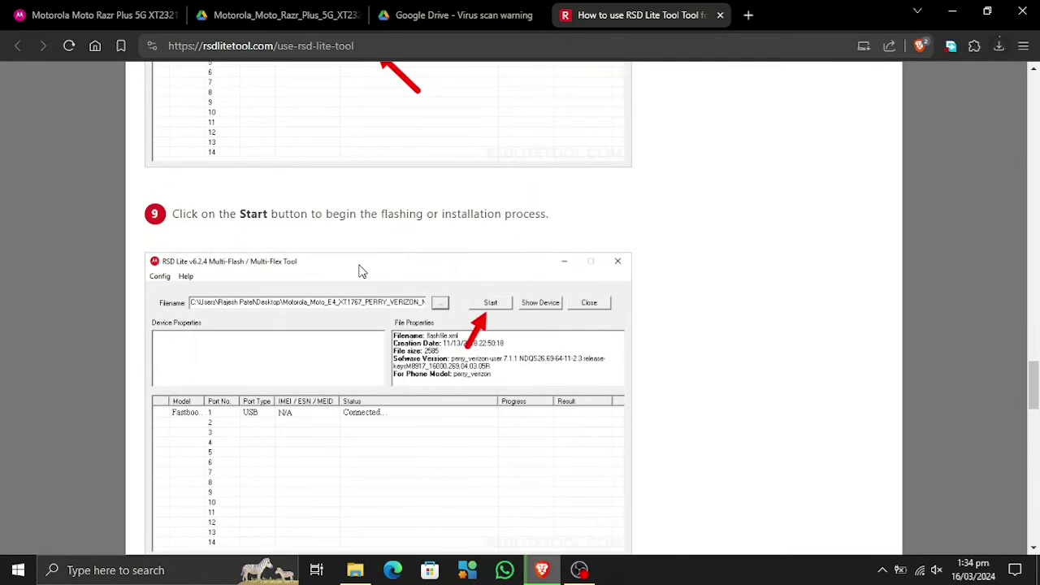
pyautogui.scroll(-1, 370, 312)
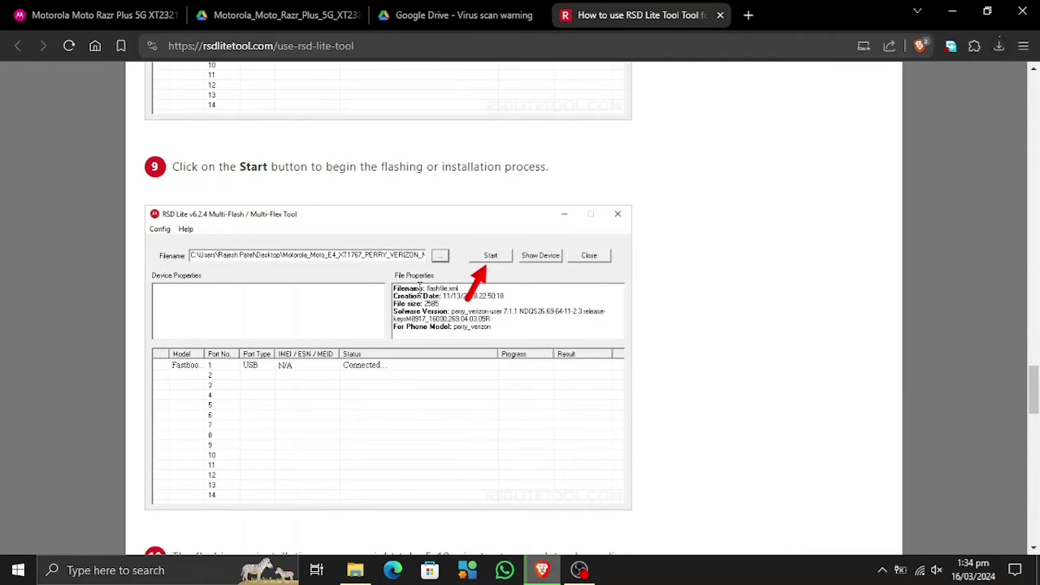
pyautogui.scroll(-2, 412, 290)
pyautogui.scroll(-1, 412, 290)
pyautogui.scroll(-3, 412, 289)
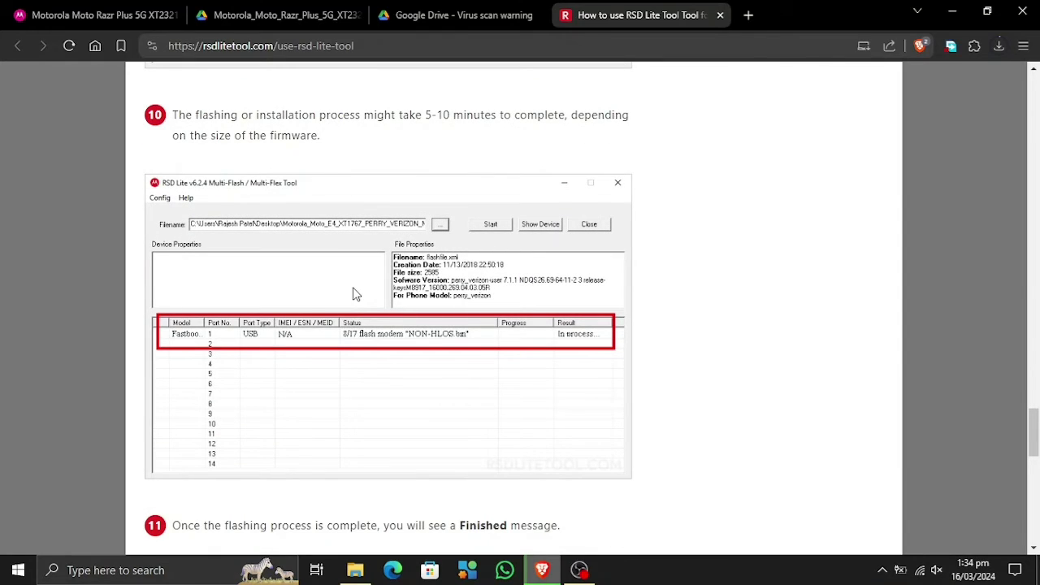
pyautogui.scroll(-2, 354, 292)
pyautogui.scroll(-2, 354, 292)
pyautogui.scroll(-1, 355, 292)
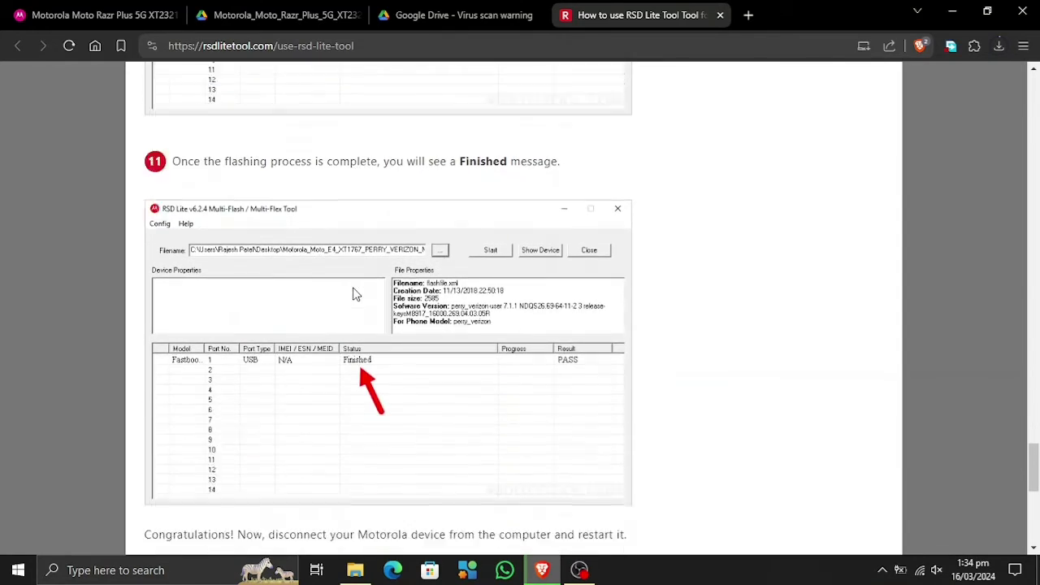
pyautogui.scroll(-1, 355, 359)
pyautogui.scroll(-2, 355, 359)
pyautogui.scroll(-1, 354, 359)
pyautogui.scroll(-1, 355, 359)
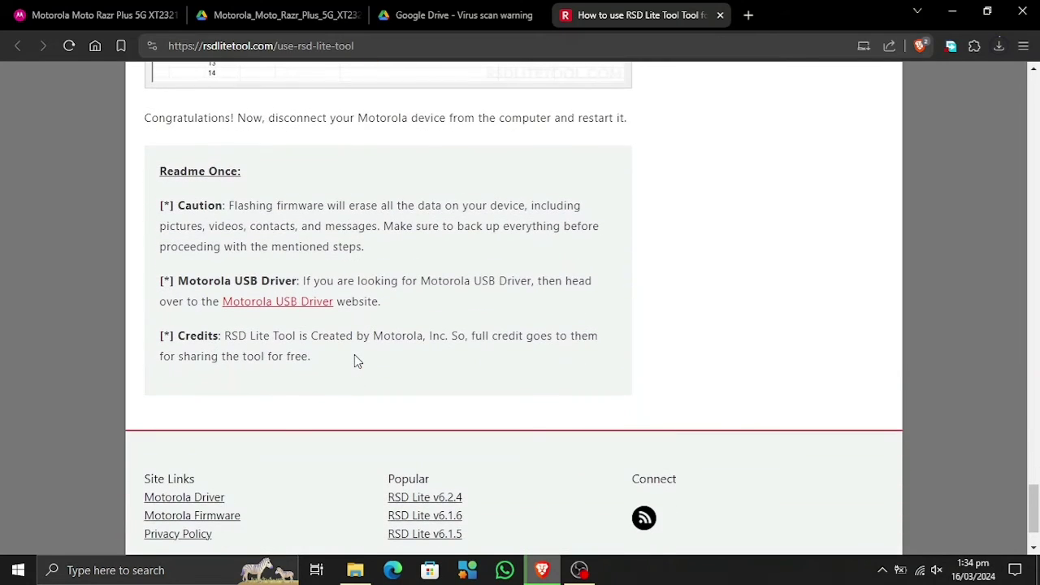
pyautogui.scroll(1, 365, 402)
pyautogui.scroll(1, 365, 401)
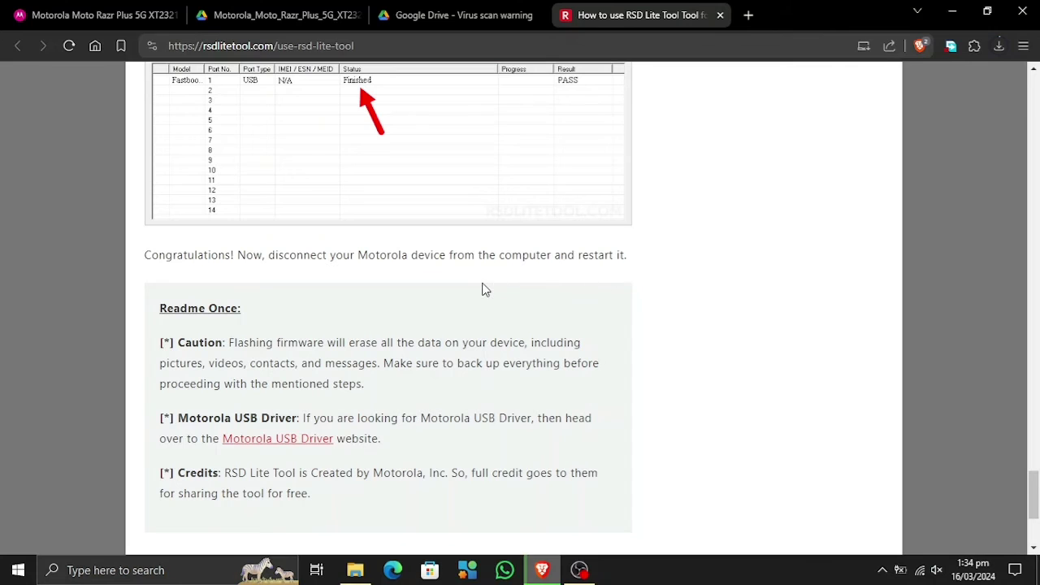
pyautogui.scroll(1, 482, 288)
pyautogui.scroll(2, 504, 366)
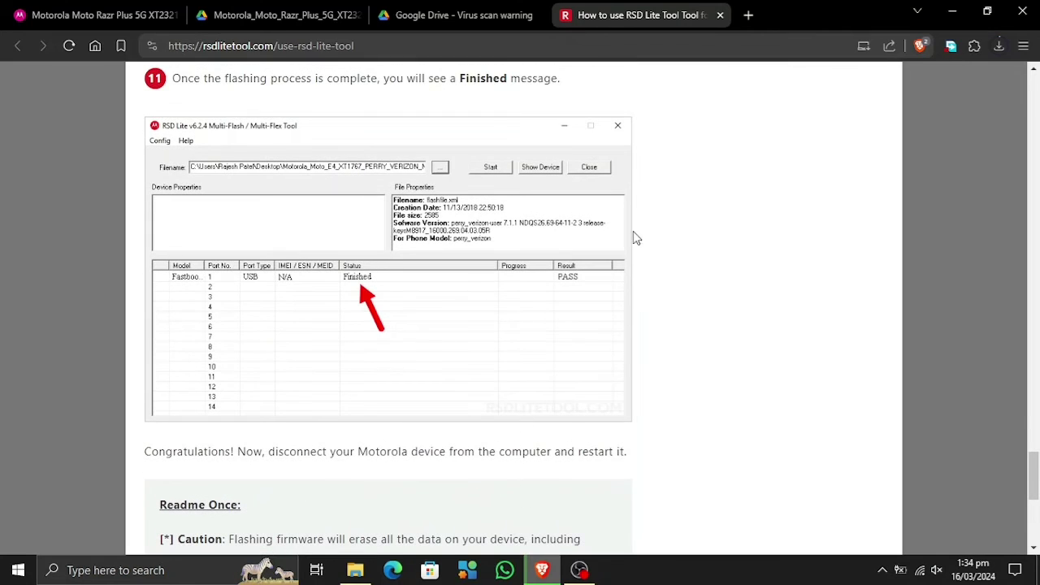
# Step: Open the downloaded RSD_Lite_v6.2.4 zip from Brave's download history and enter its RSD_Lite_v6.2.4 folder
pyautogui.click(998, 46)
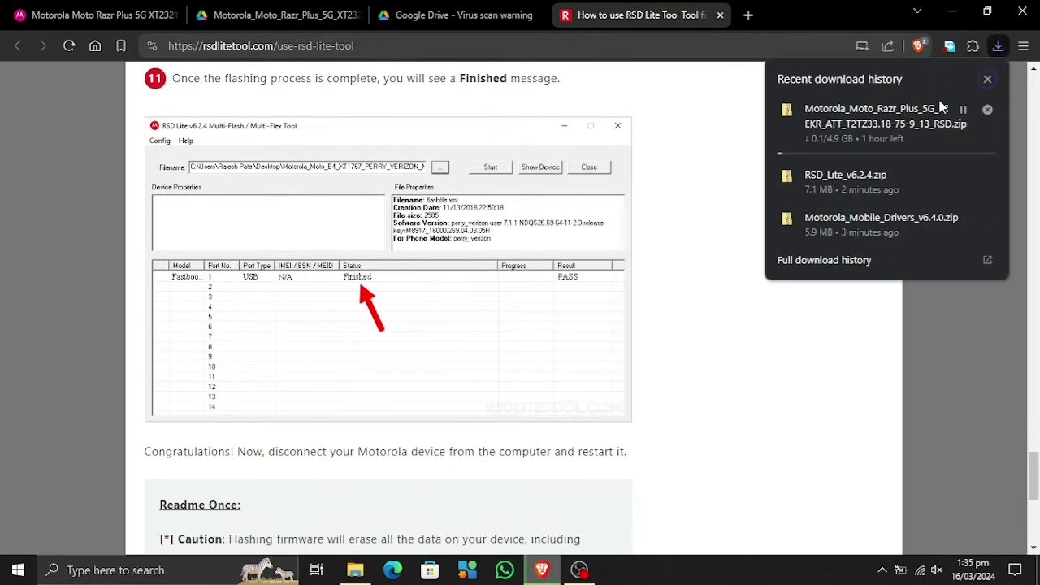
pyautogui.click(957, 185)
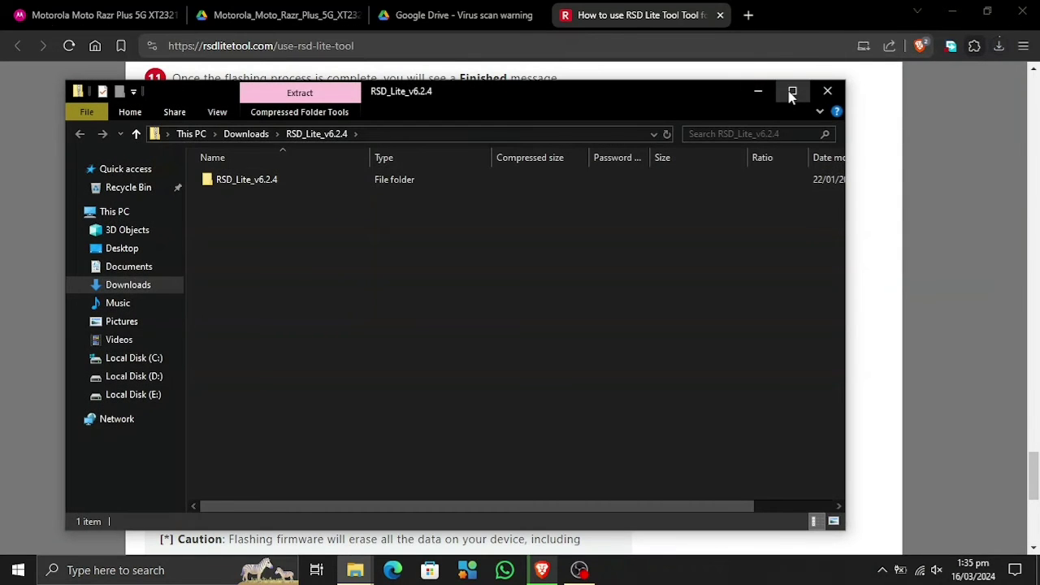
pyautogui.click(792, 91)
pyautogui.click(185, 49)
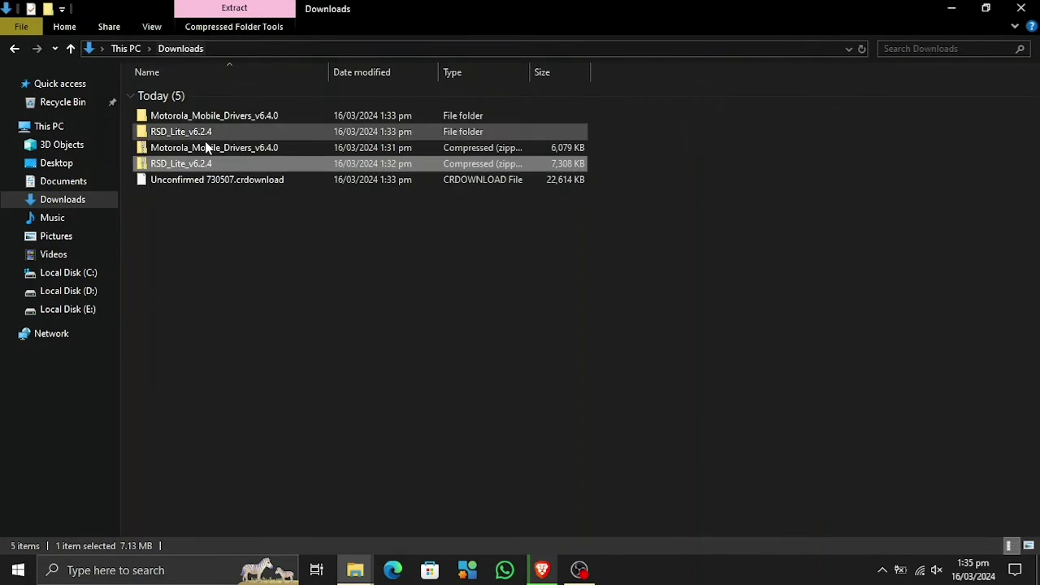
pyautogui.click(207, 134)
pyautogui.doubleClick(210, 138)
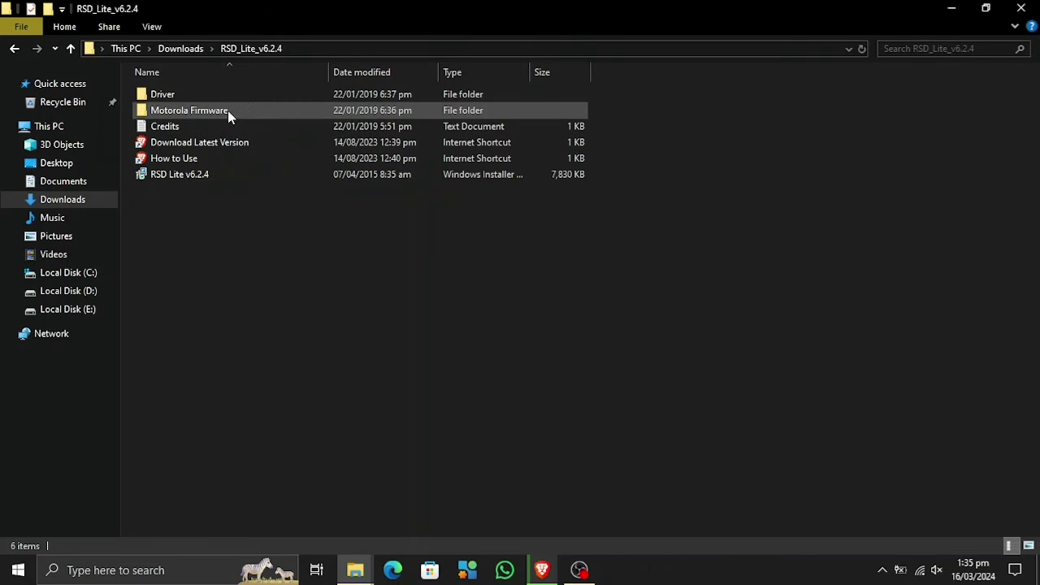
# Step: Run the RSD Lite v6.2.4 installer, accept the license, and install to the default Program Files folder
pyautogui.doubleClick(224, 174)
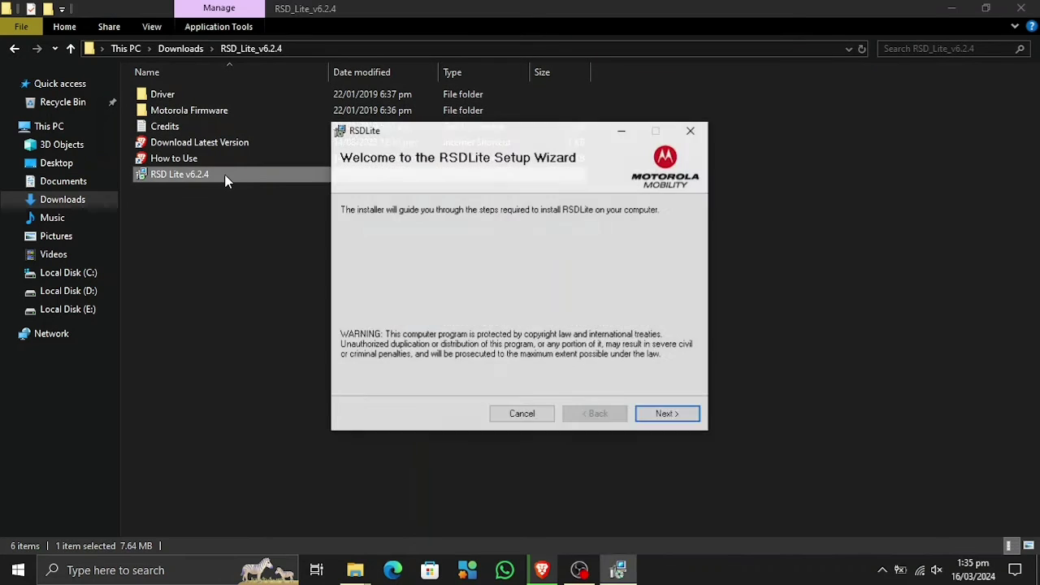
pyautogui.click(689, 418)
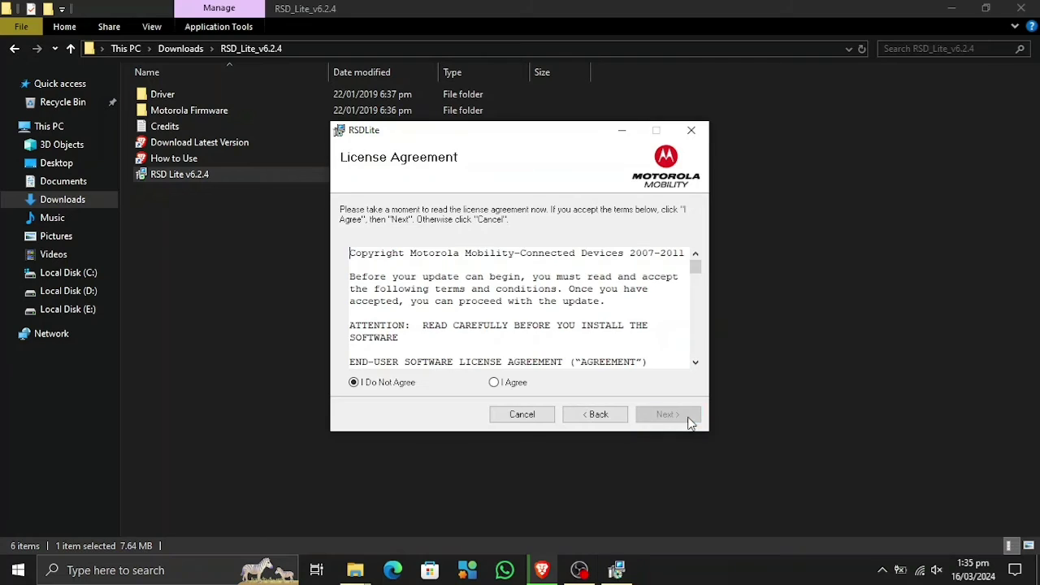
pyautogui.click(493, 382)
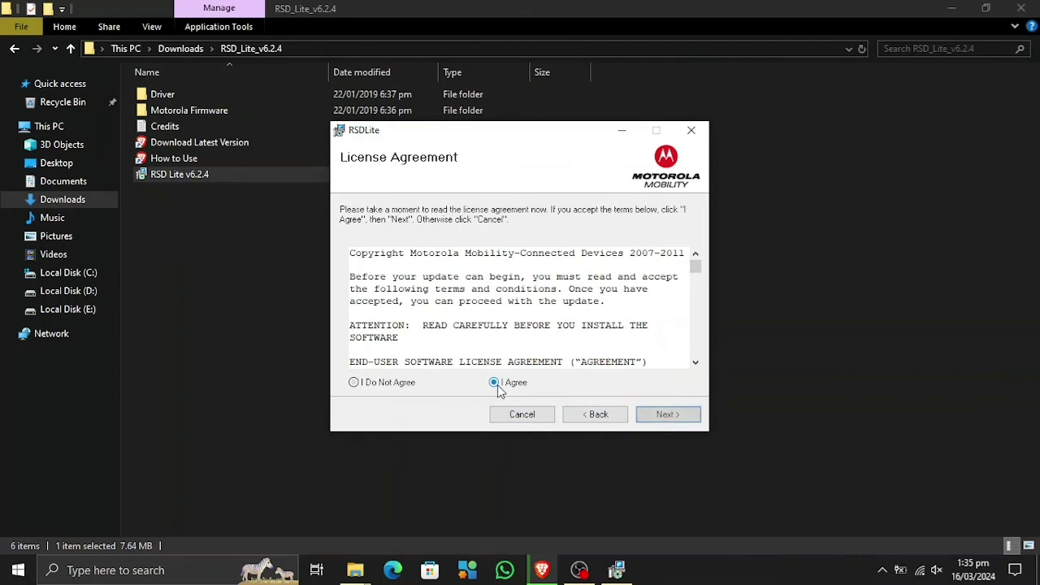
pyautogui.click(663, 416)
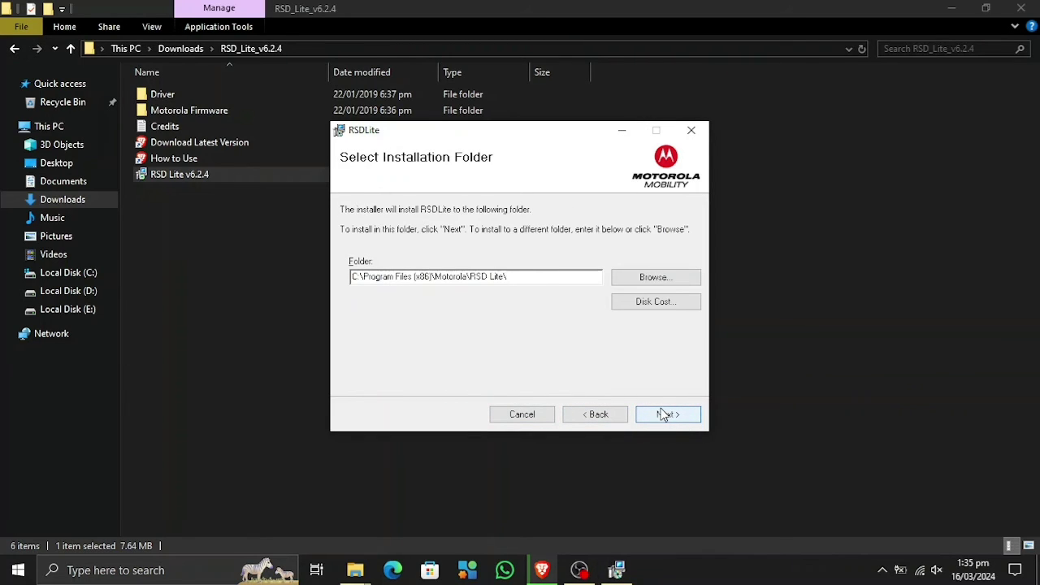
pyautogui.click(663, 416)
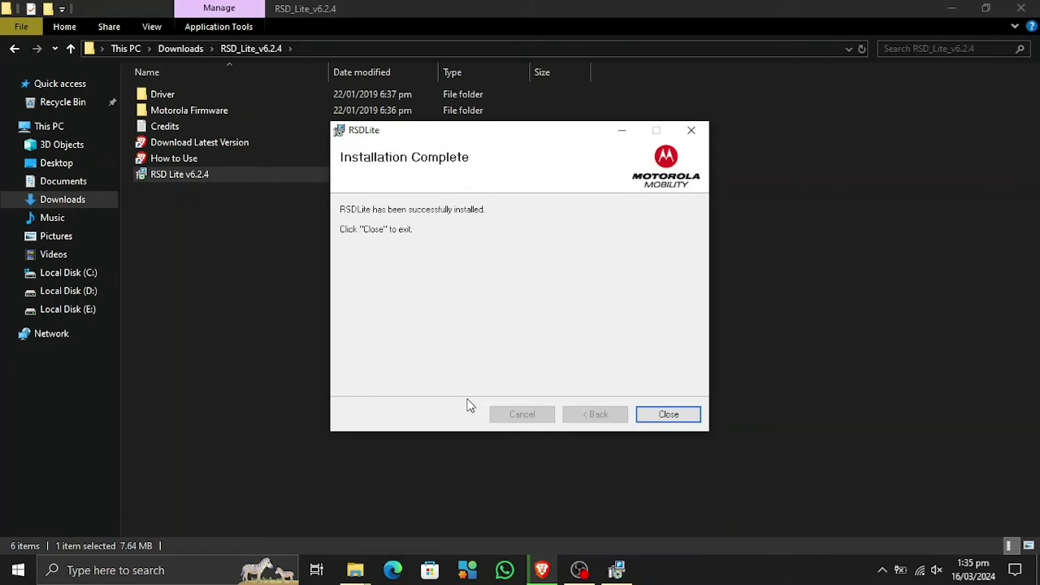
pyautogui.click(655, 415)
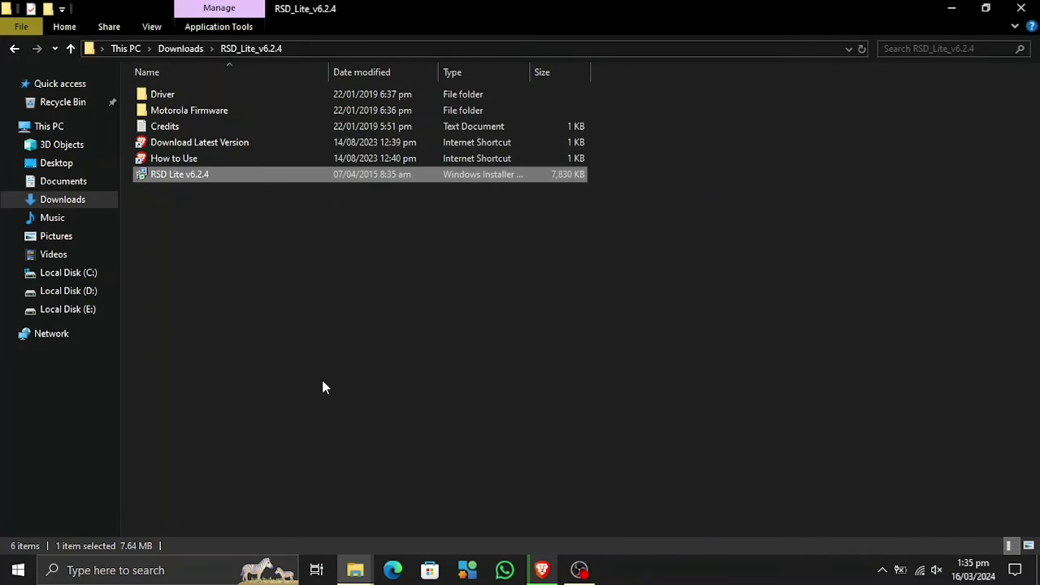
pyautogui.click(322, 388)
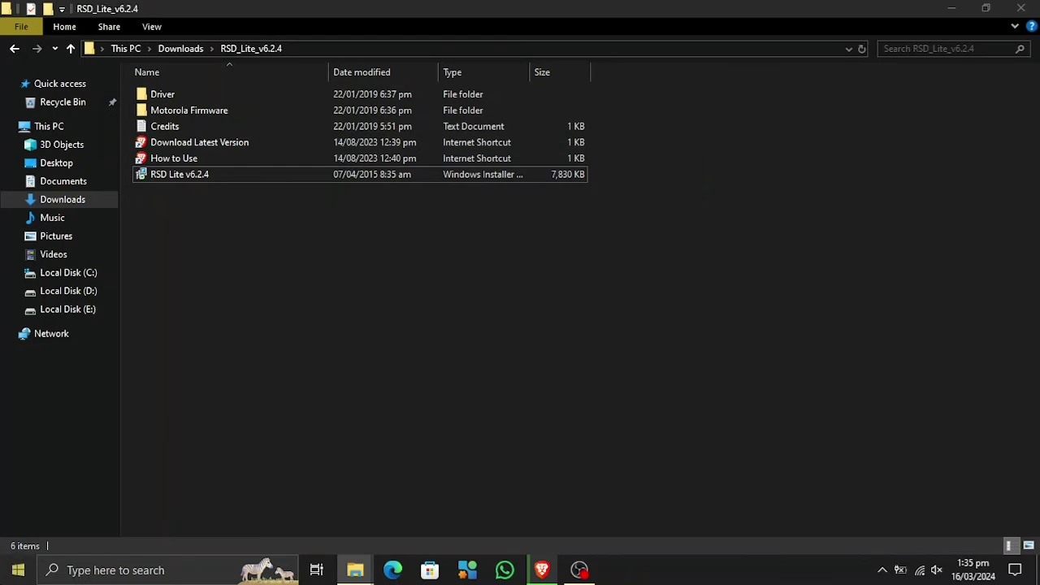
# Step: Launch RSD Lite from Start's Recently added list and grant it firewall access
pyautogui.click(18, 569)
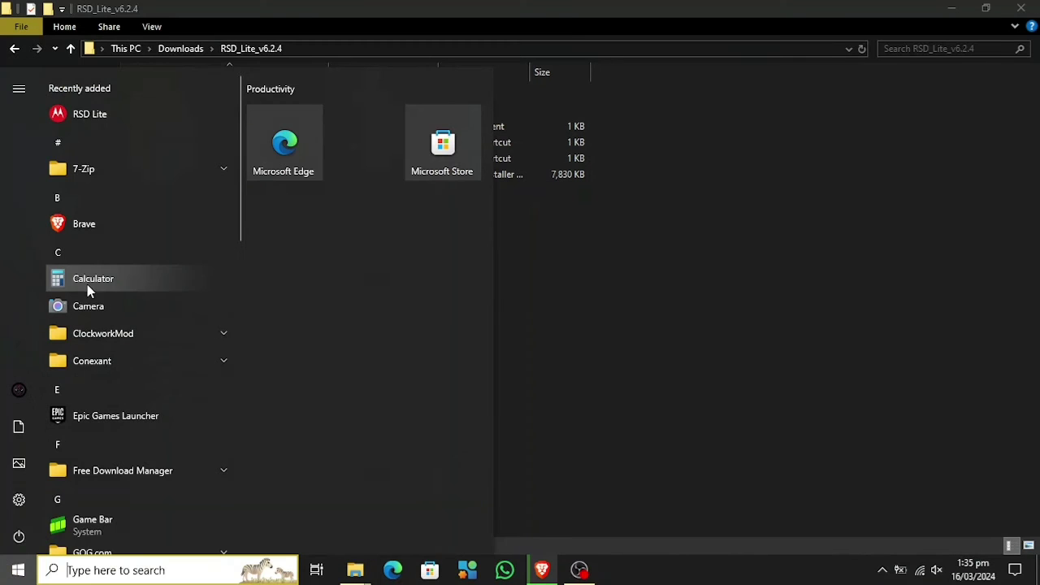
pyautogui.click(106, 116)
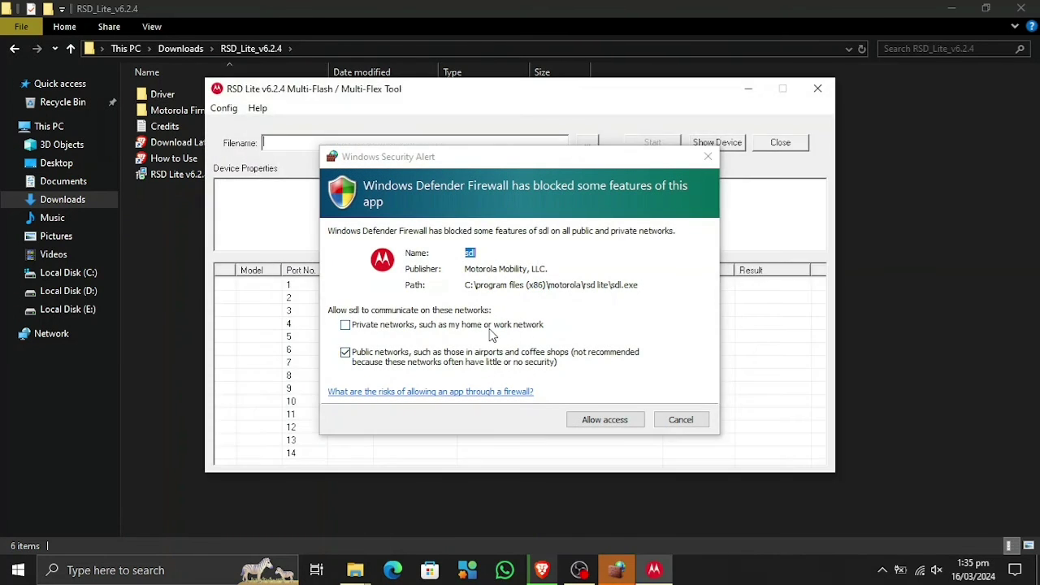
pyautogui.click(615, 420)
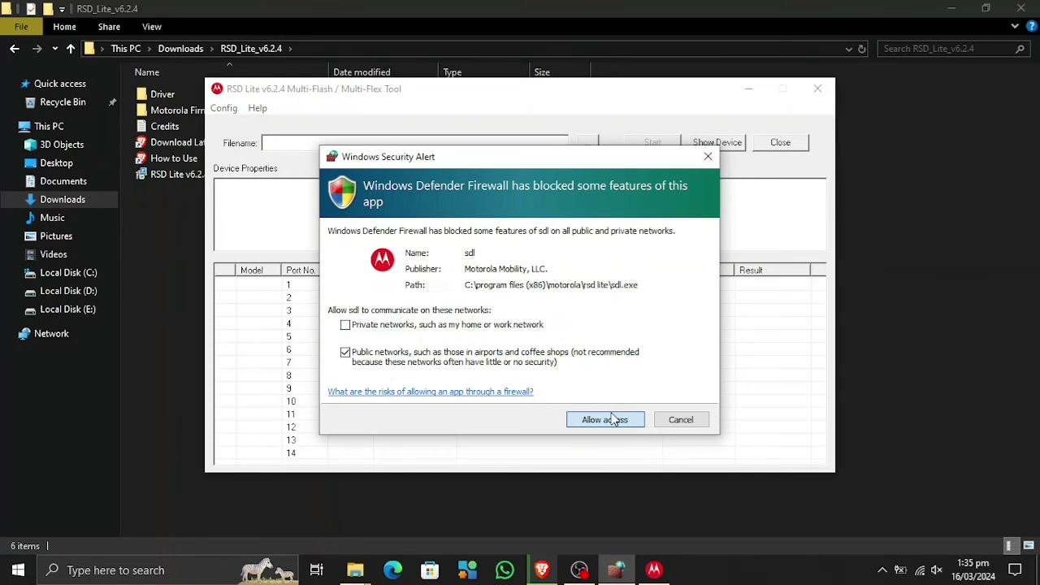
pyautogui.click(615, 421)
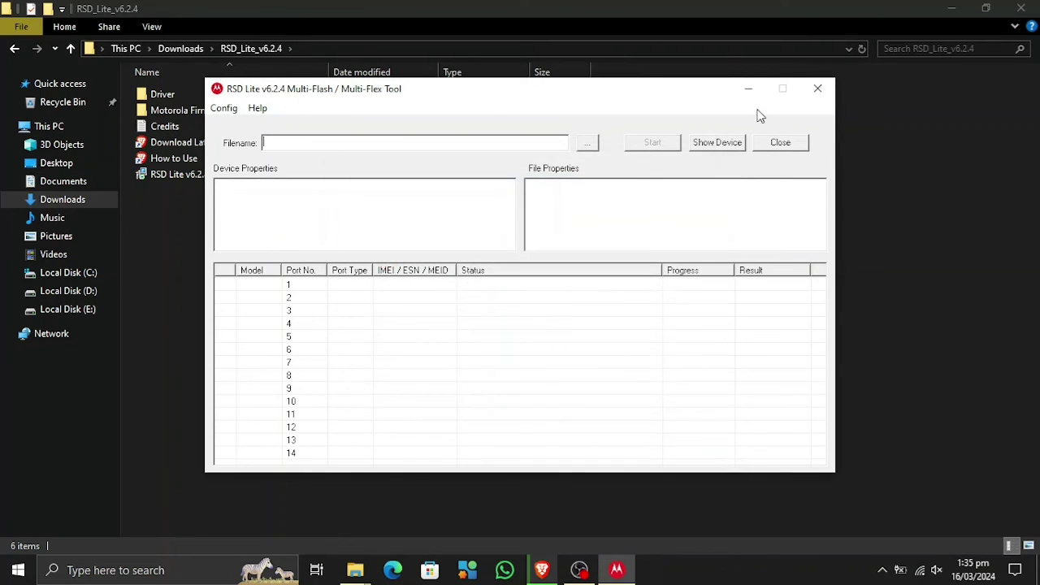
pyautogui.click(261, 113)
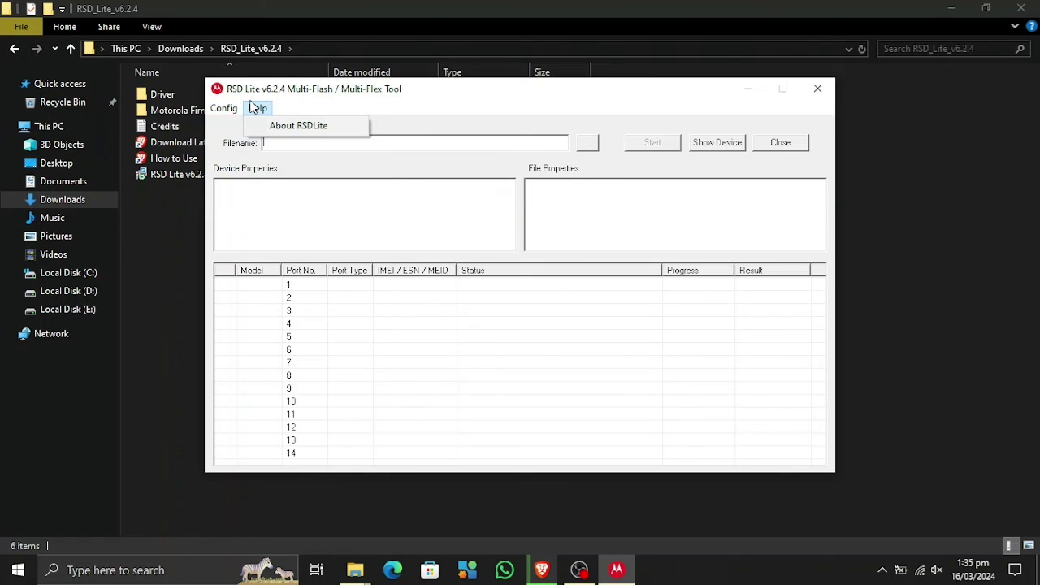
pyautogui.click(273, 125)
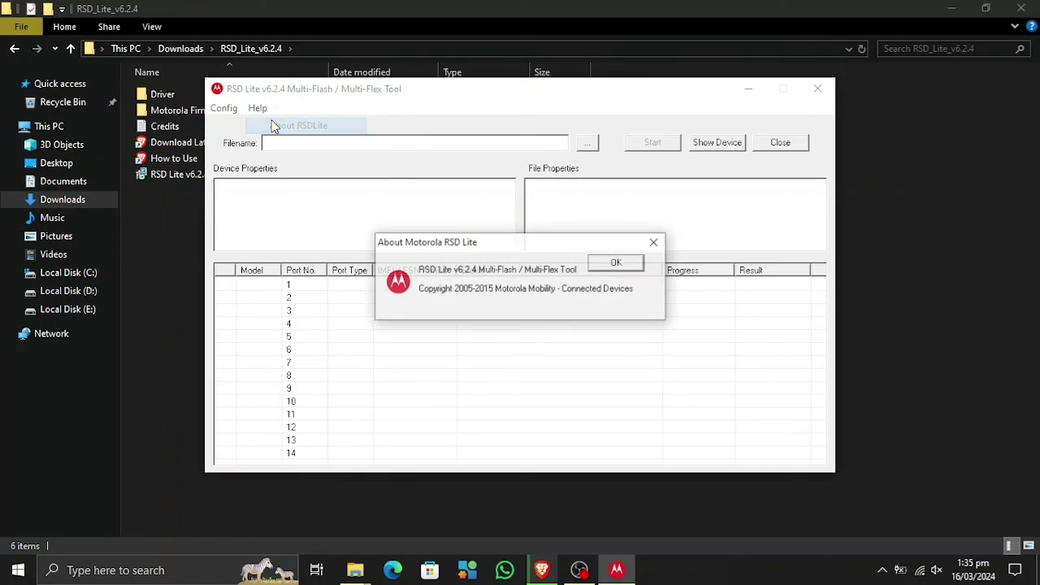
pyautogui.click(636, 272)
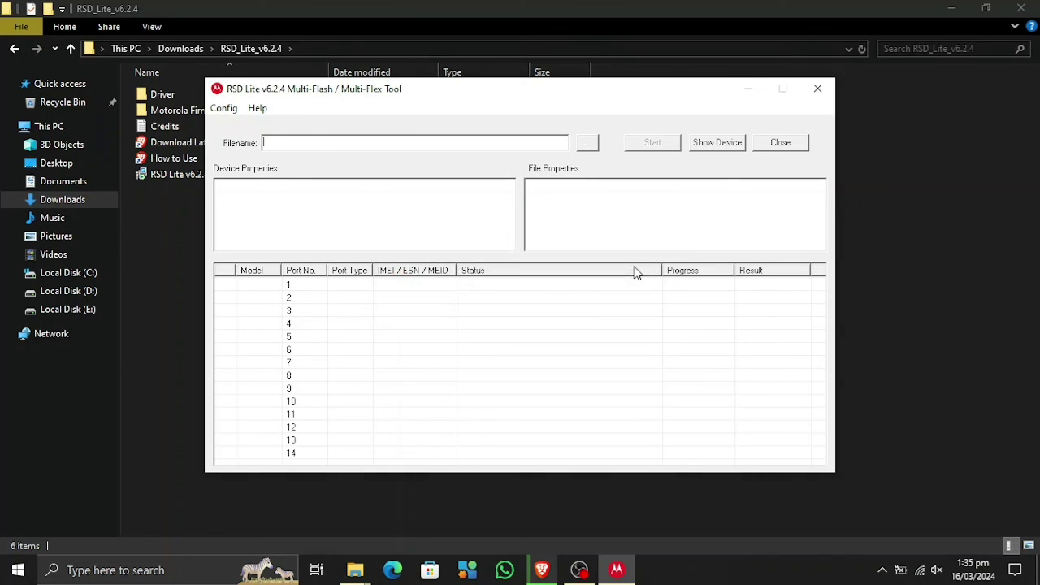
pyautogui.click(724, 151)
# Step: Browse Downloads in RSD Lite's firmware file dialog, cancel without a file, and close RSD Lite
pyautogui.click(594, 146)
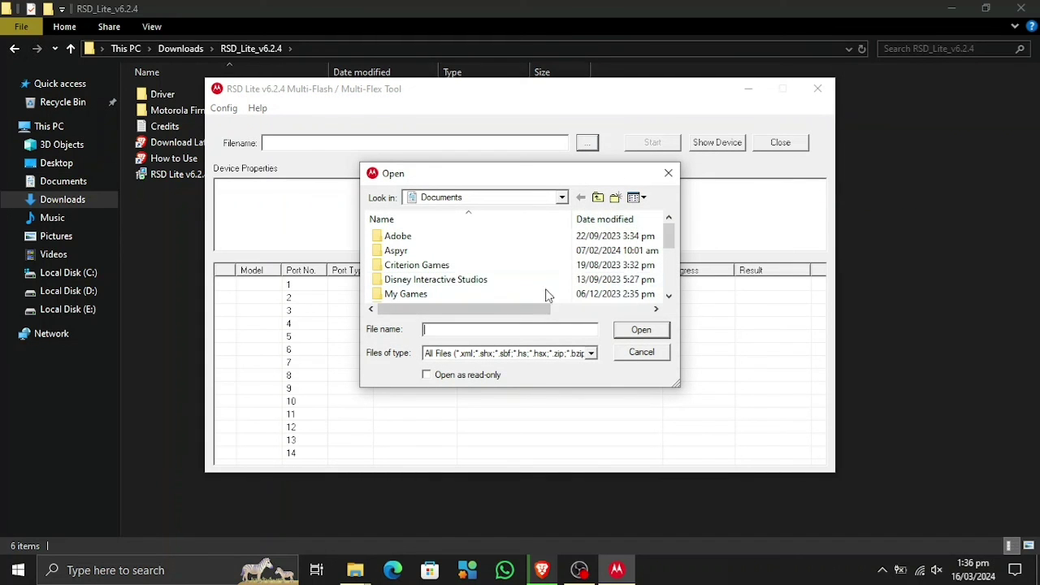
pyautogui.click(561, 198)
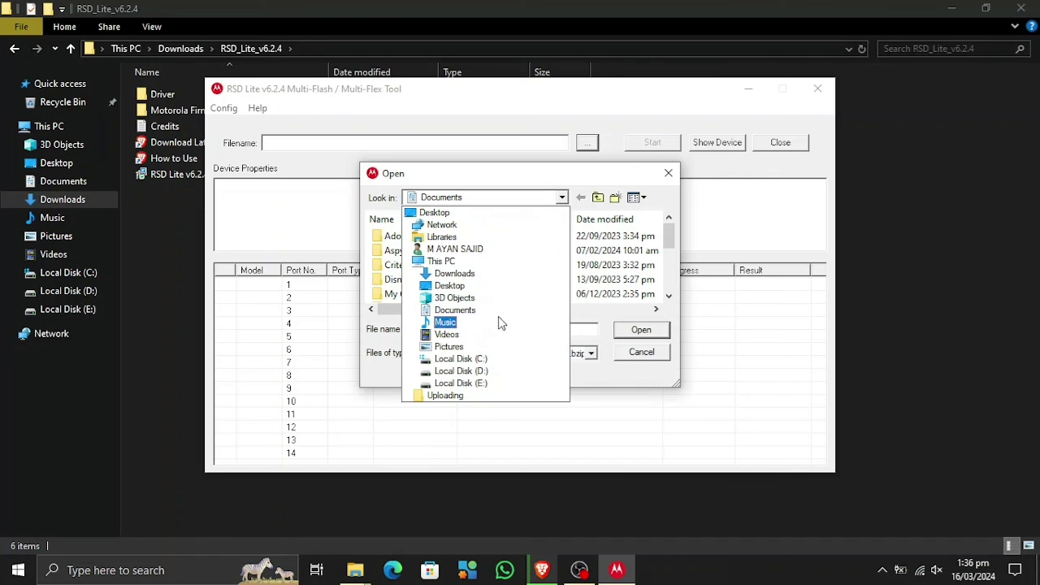
pyautogui.click(498, 273)
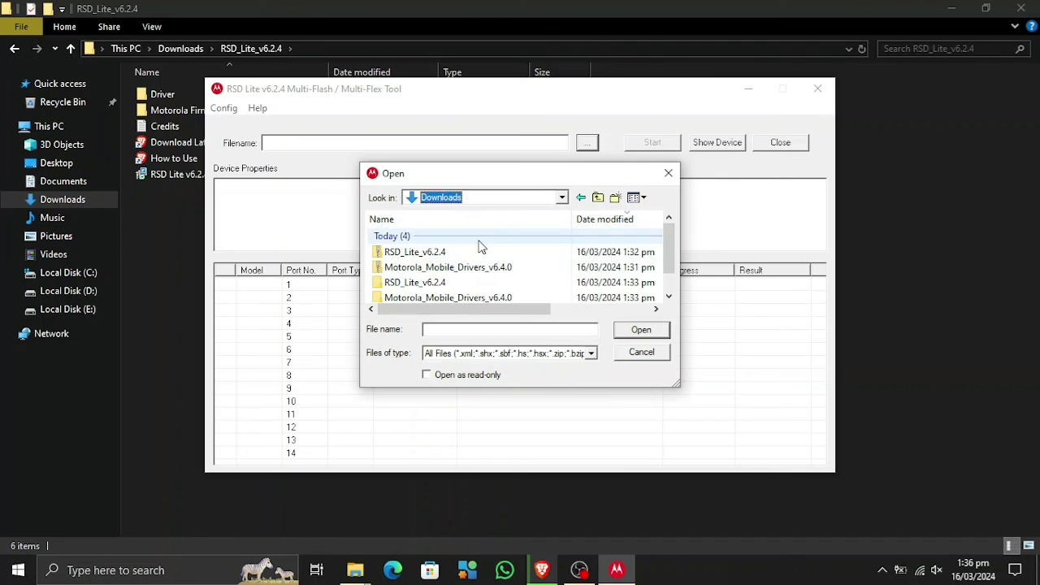
pyautogui.scroll(-1, 479, 295)
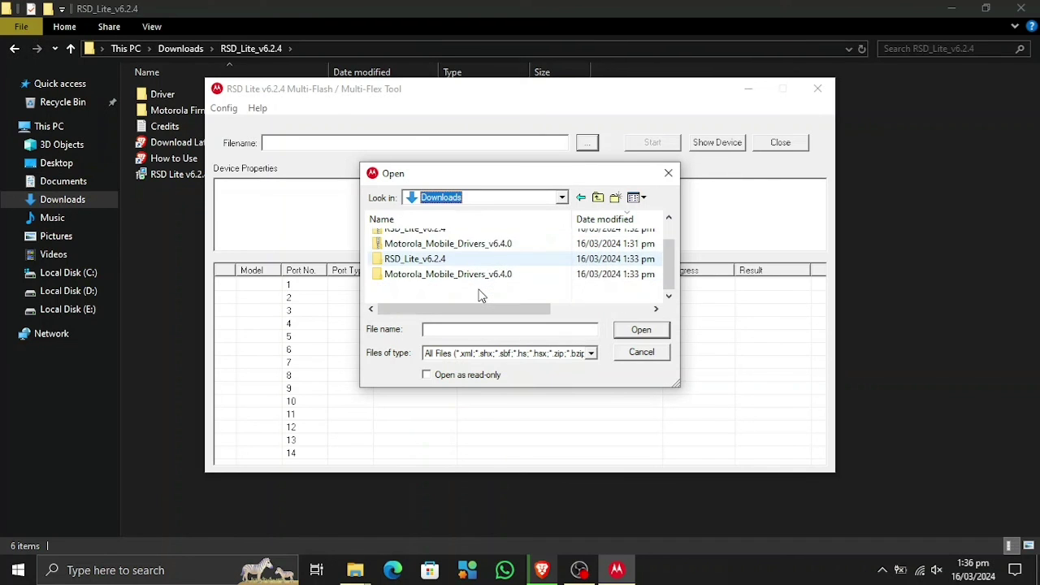
pyautogui.scroll(1, 479, 295)
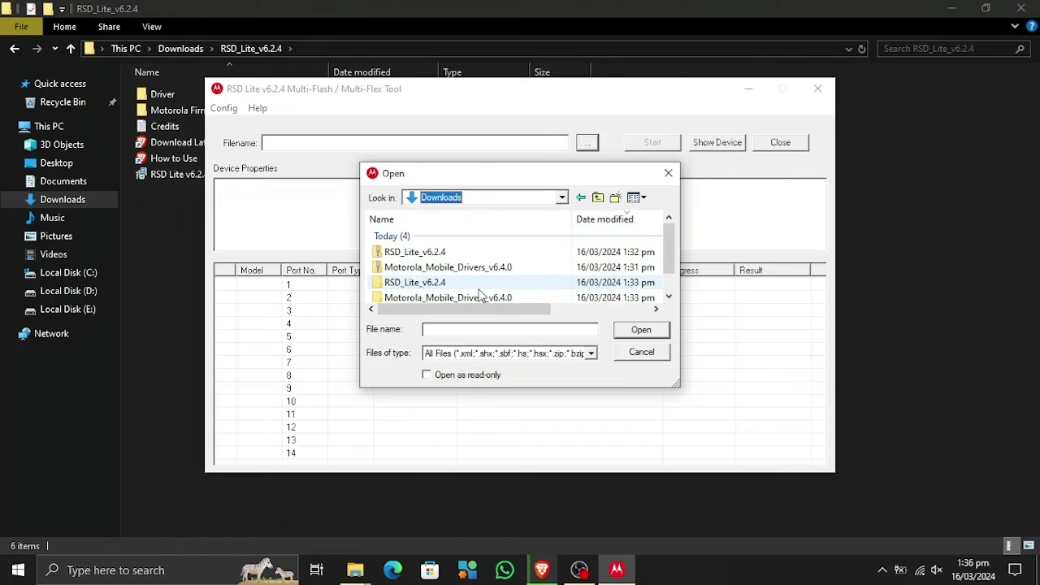
pyautogui.click(656, 354)
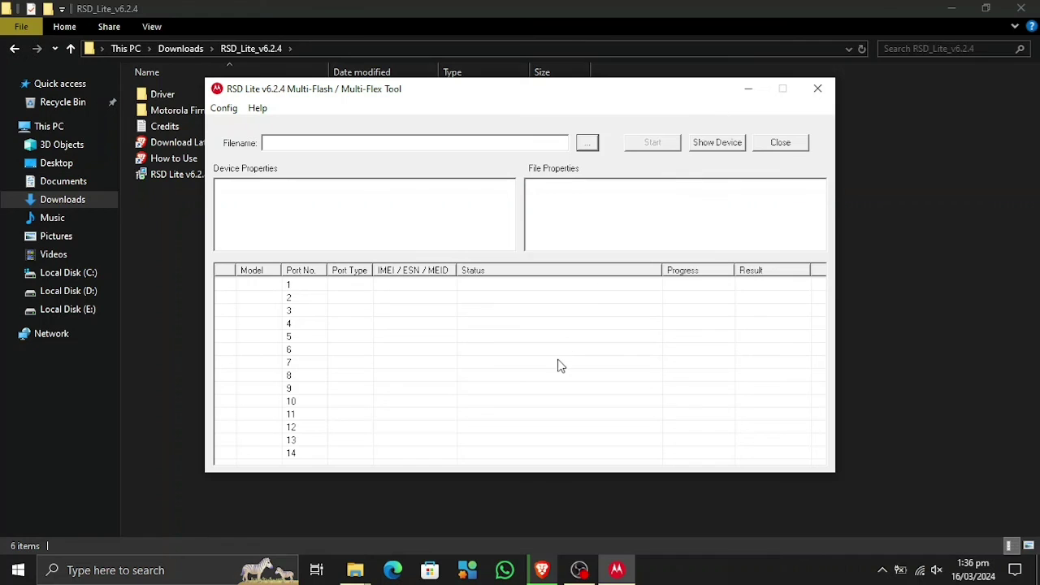
pyautogui.click(776, 144)
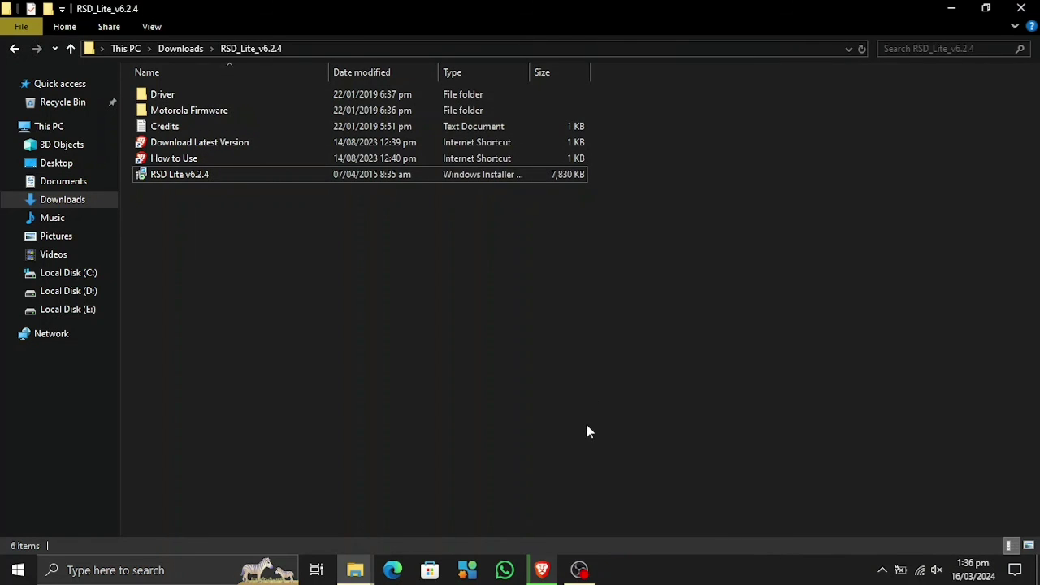